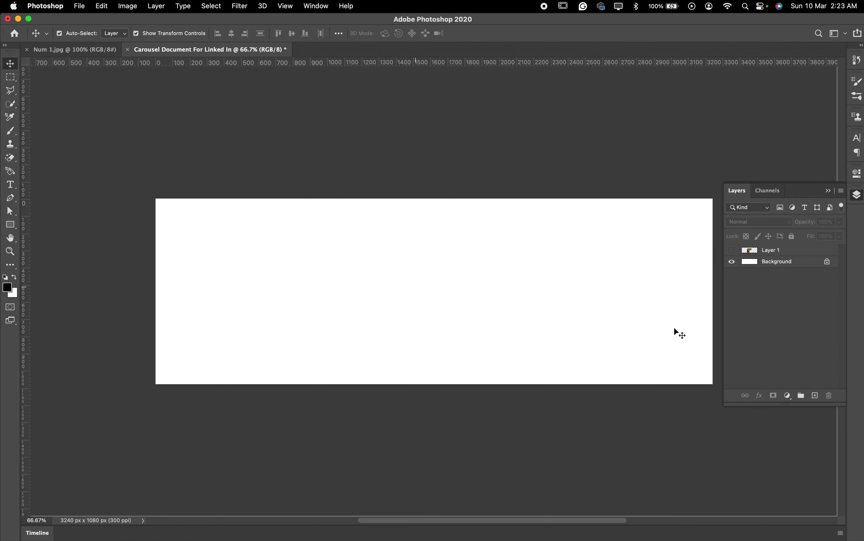
- Convert the floral image layer (Layer 1) into a smart object
click(732, 251)
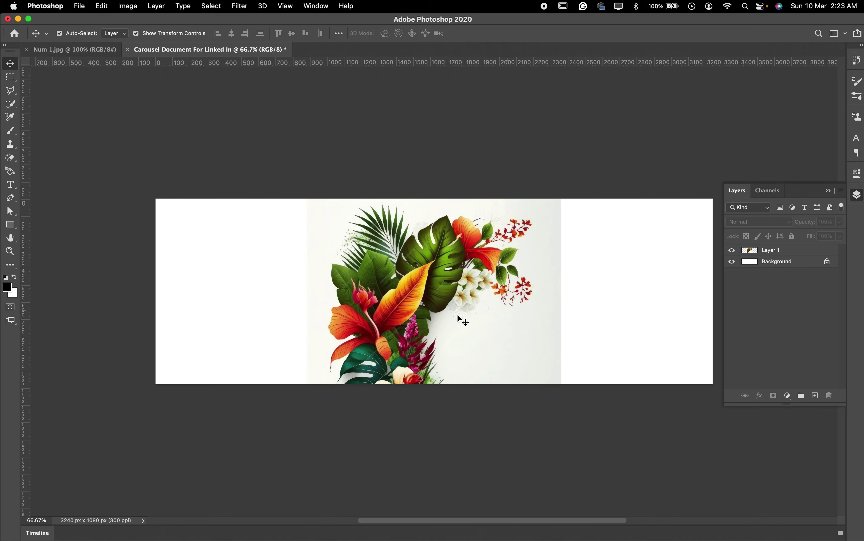
click(422, 314)
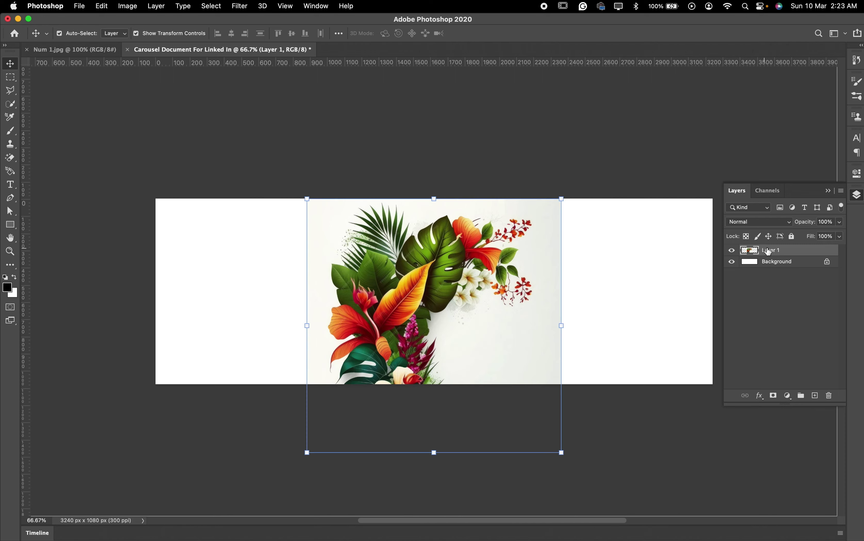
right_click(778, 250)
click(701, 187)
- Scale the floral smart object down to about 84% so it fits the canvas height
click(561, 453)
drag(561, 452, 483, 378)
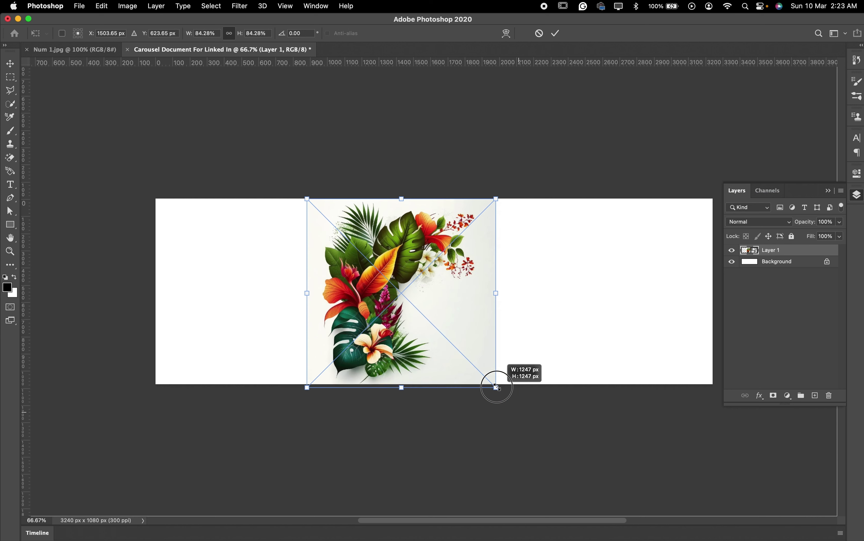
key(Return)
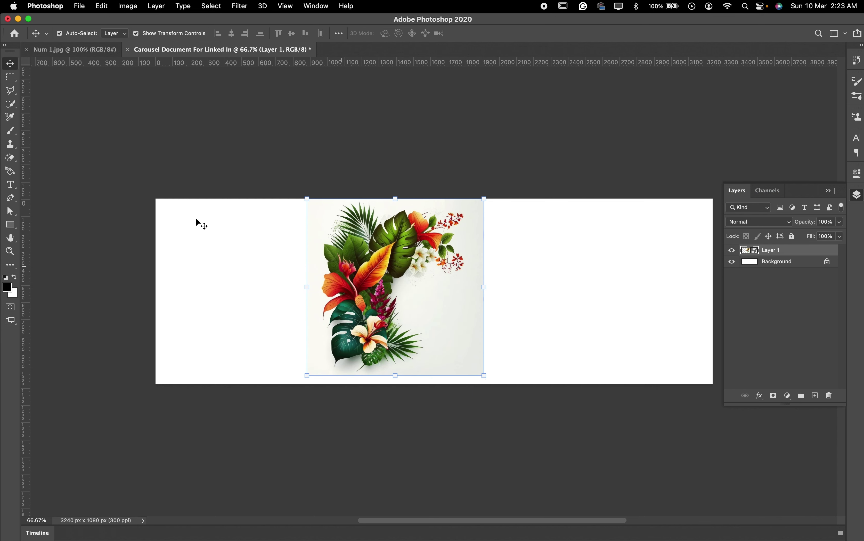
click(10, 225)
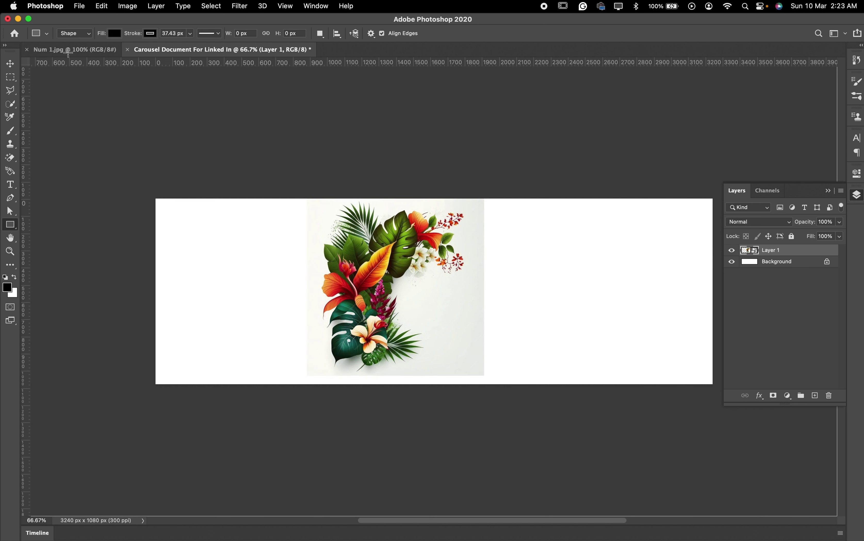
- Create a 1080 × 1080 px black rectangle shape
click(142, 133)
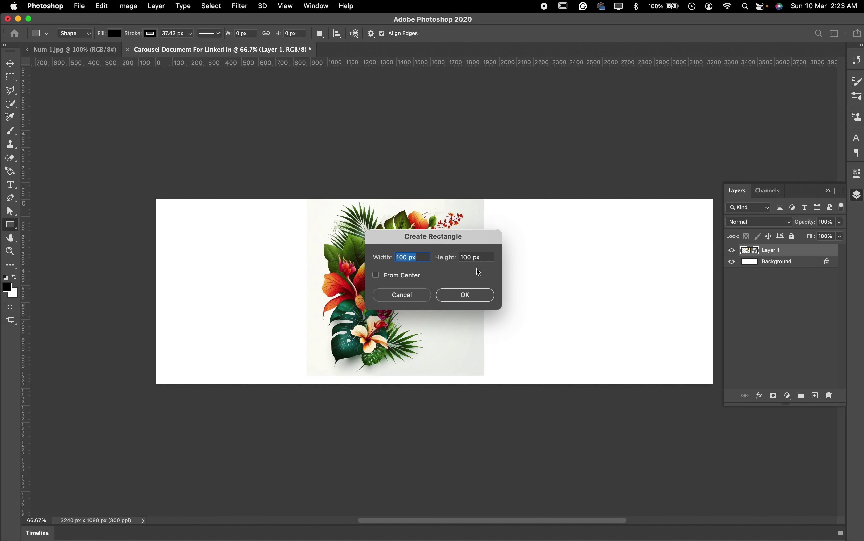
click(408, 295)
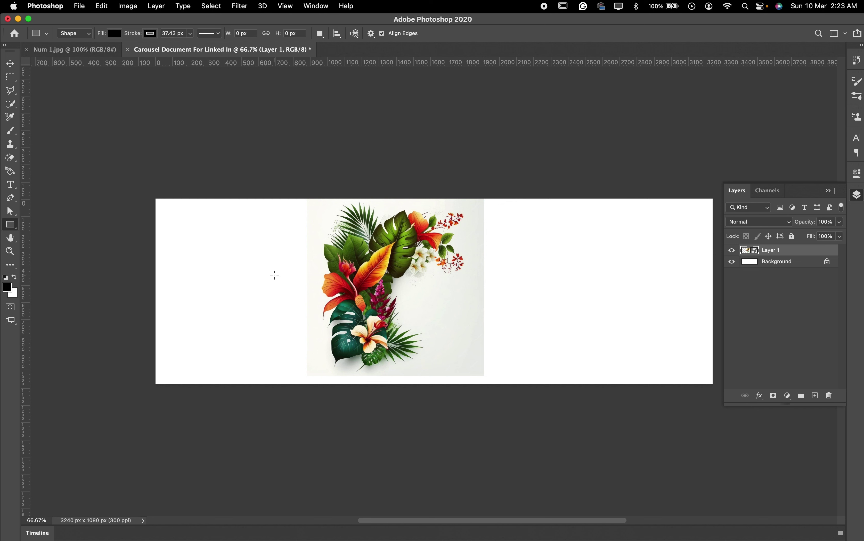
click(276, 279)
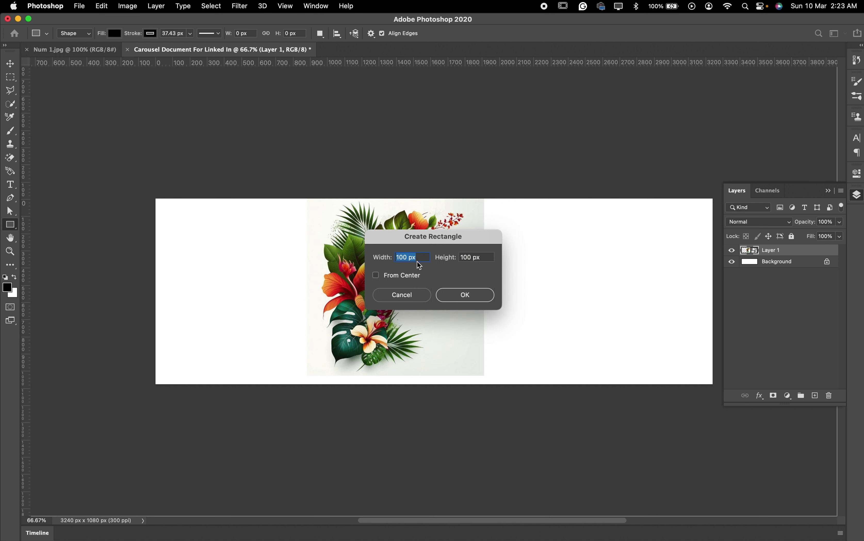
text(1)
click(489, 258)
text(1)
text(080)
click(479, 298)
- Align the black square to the canvas's left and top edges at X 0, Y 0
key(v)
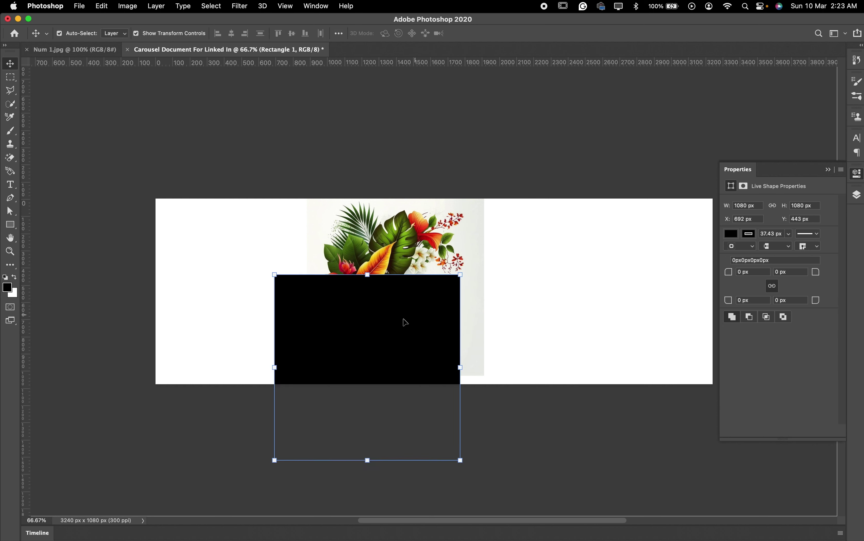
key(super+a)
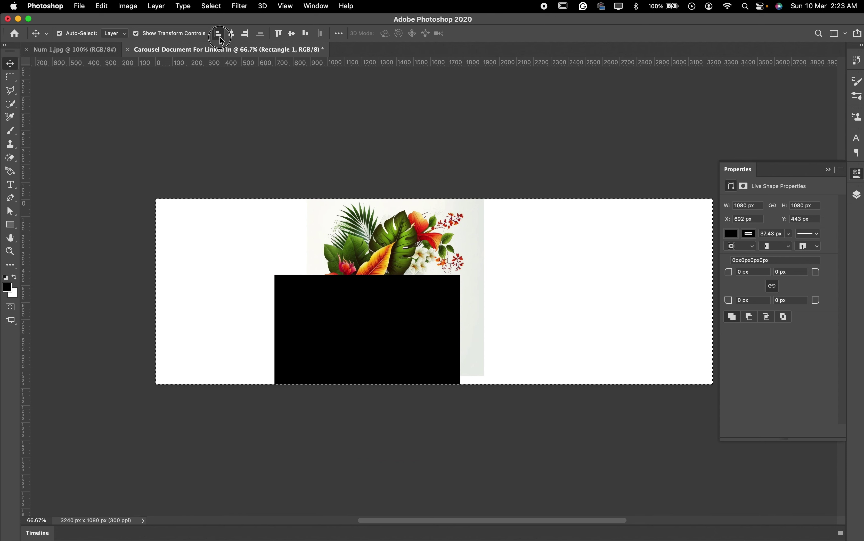
click(218, 33)
click(278, 33)
- Add vertical guides at the 1080 and 2160 px panel boundaries
key(super+d)
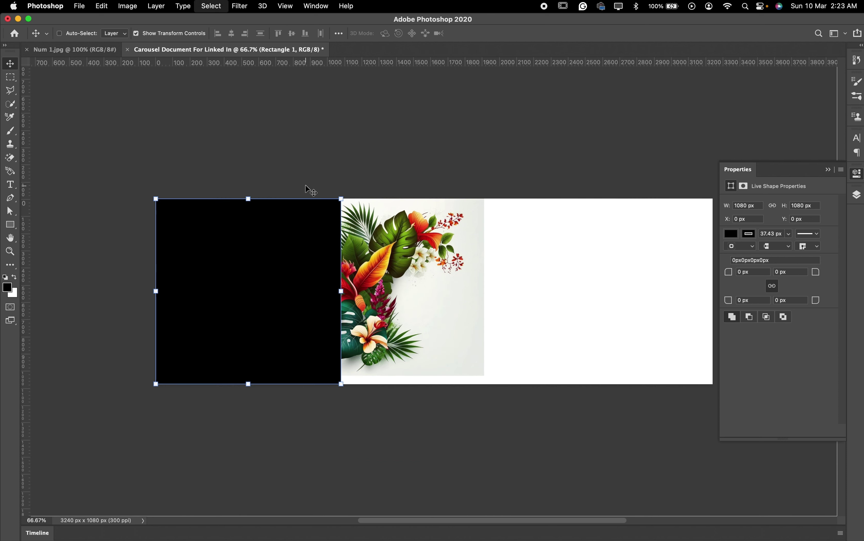
drag(26, 233, 342, 227)
drag(282, 253, 471, 261)
drag(27, 243, 527, 276)
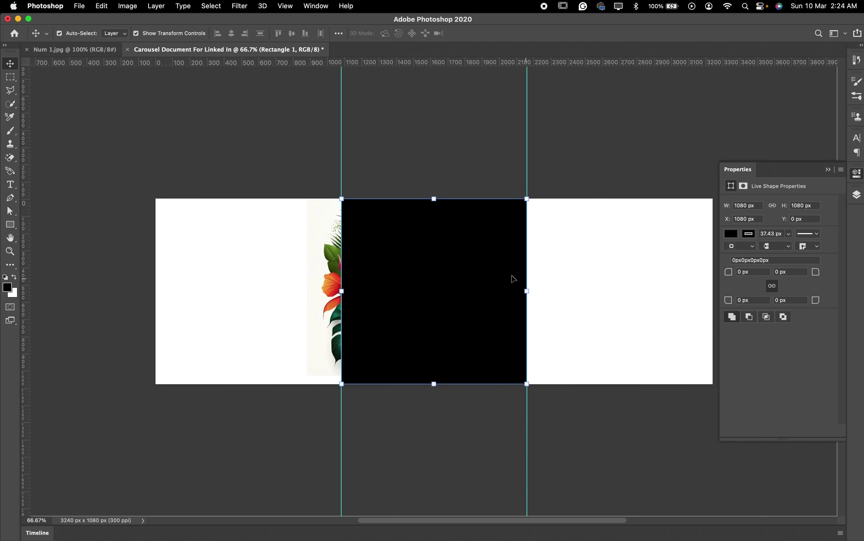
click(411, 279)
drag(414, 279, 248, 280)
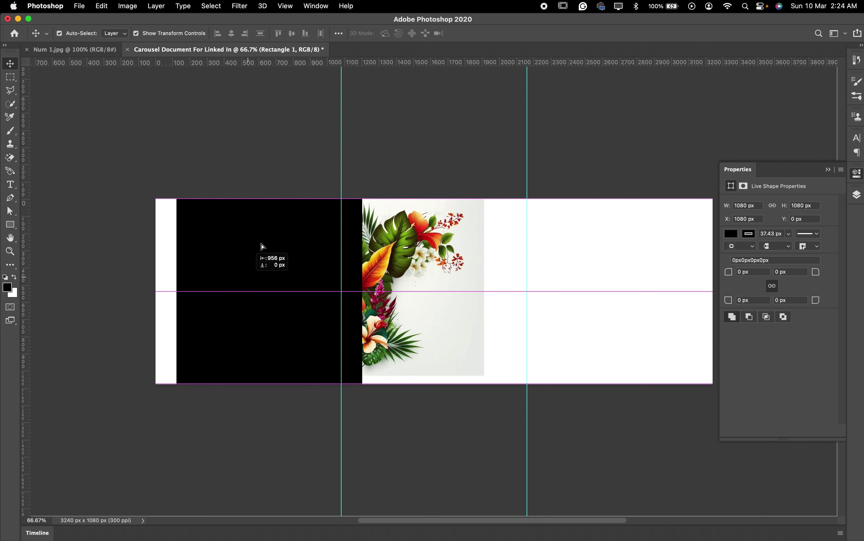
- Shrink the black square to about 1006.74 × 1006.74 px
click(268, 197)
drag(266, 206, 265, 211)
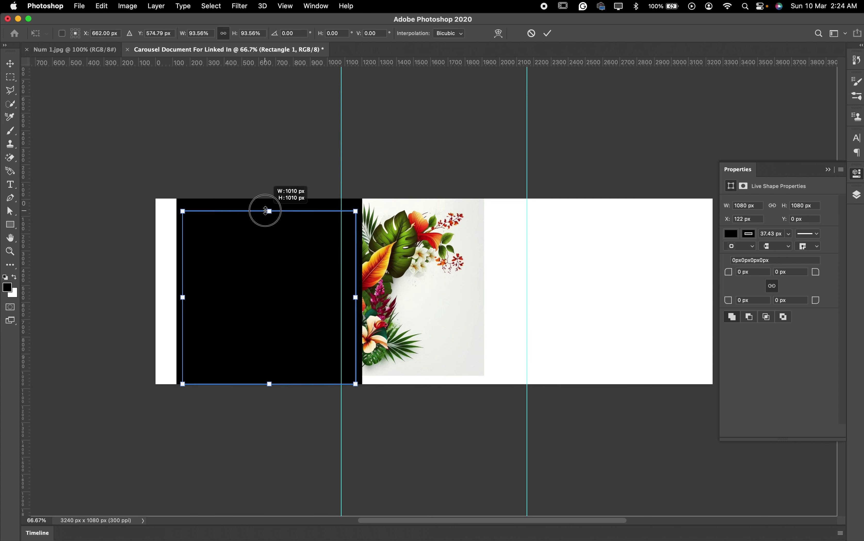
key(Return)
scroll(201, 92, down, 1)
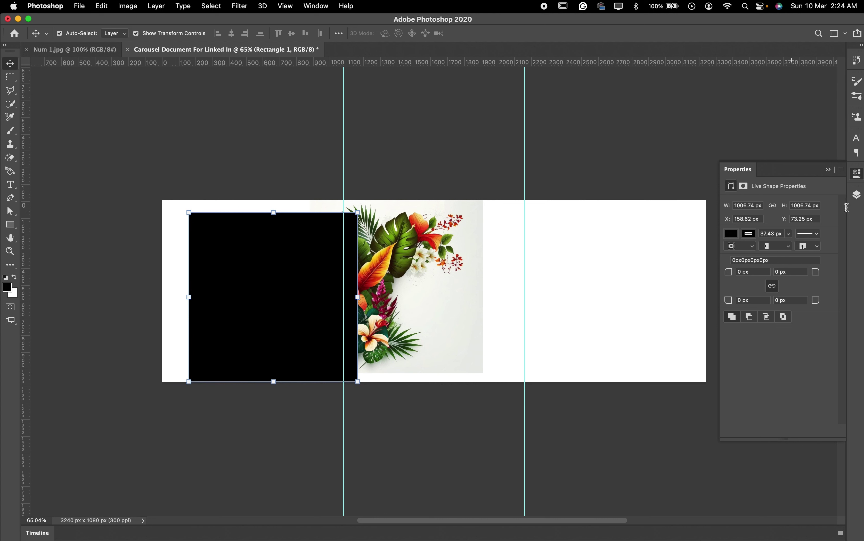
click(860, 175)
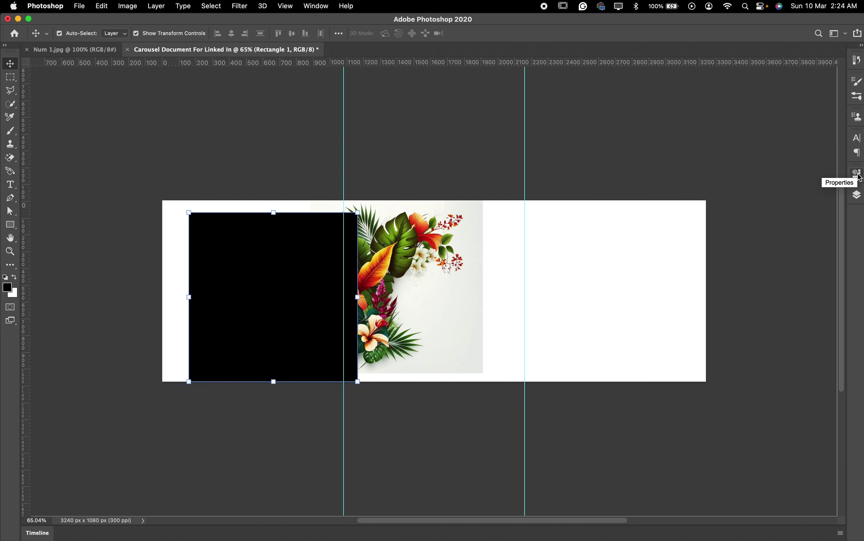
- Give the black square a 40 px corner radius on all corners
click(859, 175)
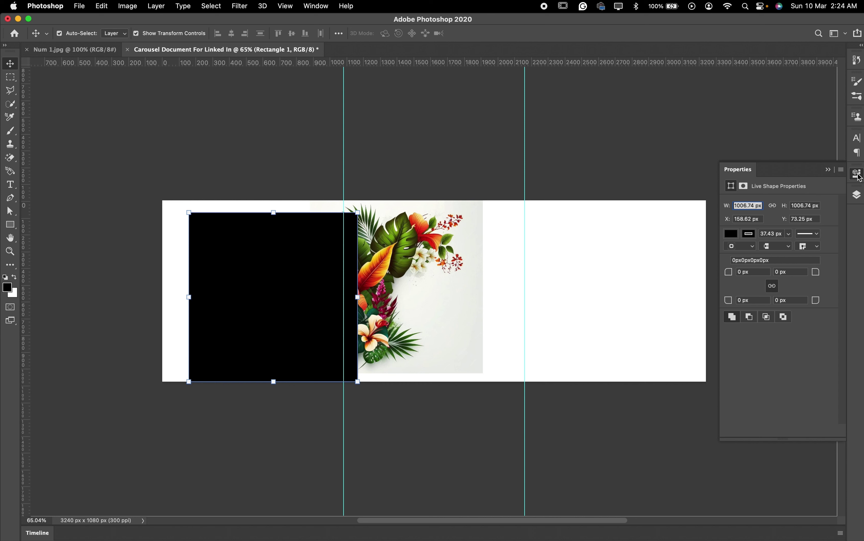
click(311, 8)
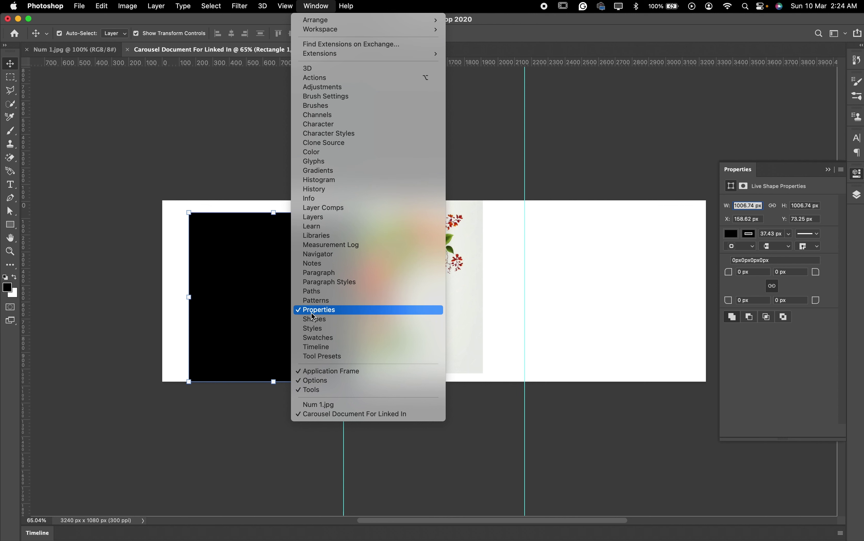
click(571, 286)
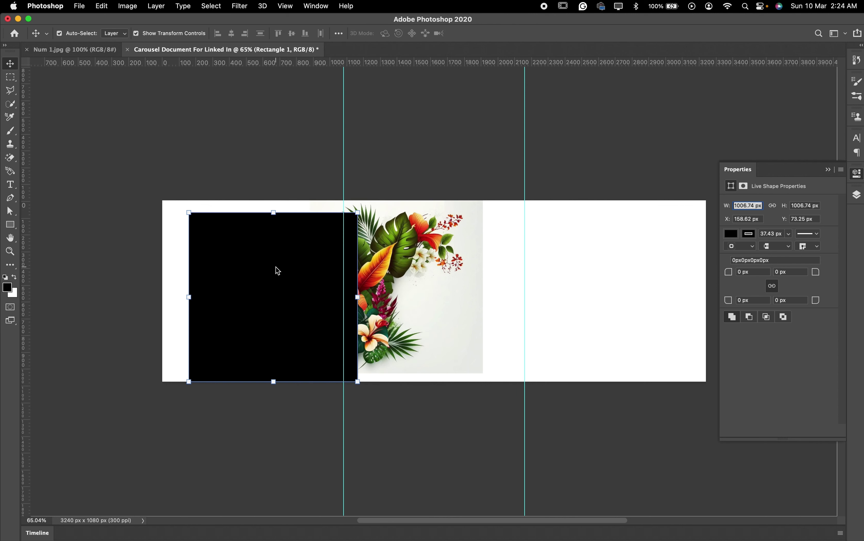
click(756, 272)
key(Up)
key(Up)
key(Up)
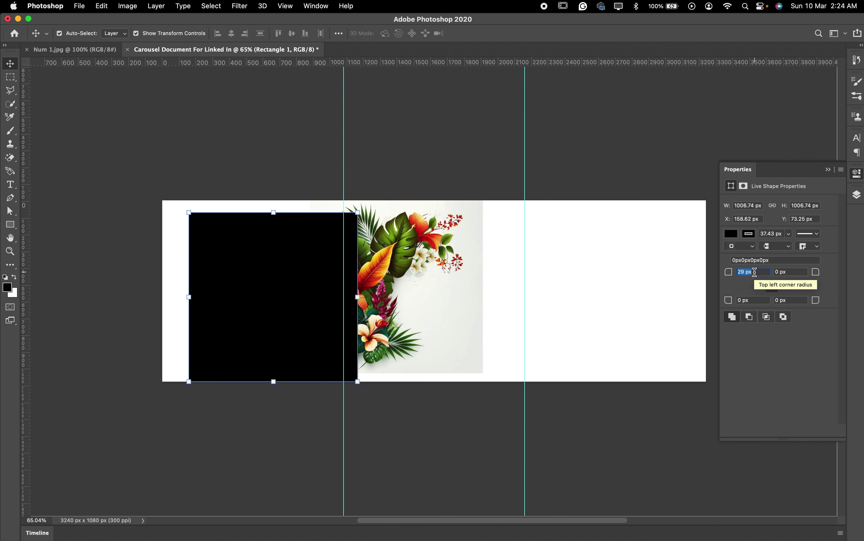
key(Up)
key(Up)
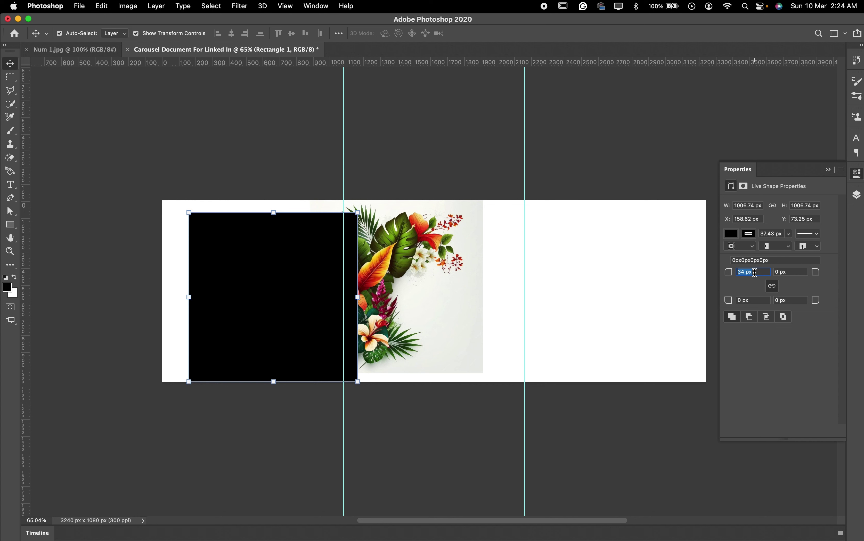
key(Return)
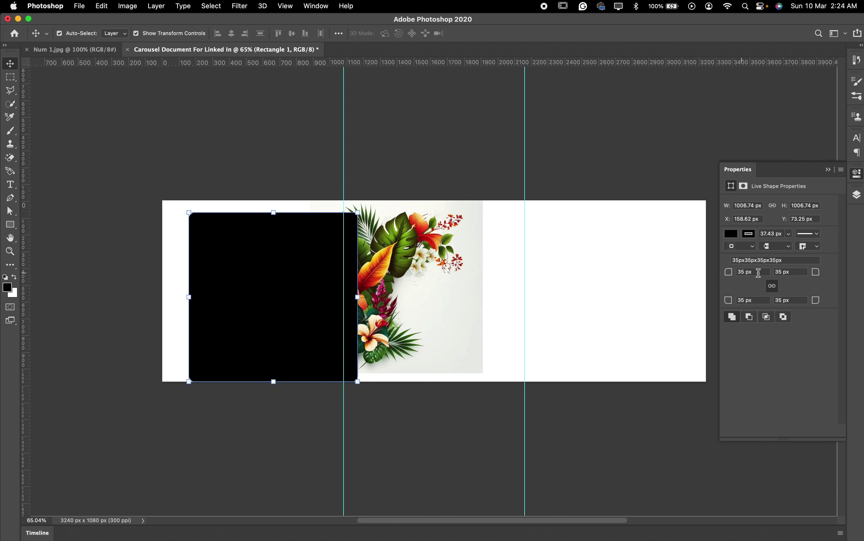
click(755, 274)
text(40)
key(Return)
- Centre the rounded square vertically and nudge it to X 34.62, Y 36.25
mouse_move(277, 268)
mouse_down()
mouse_move(262, 261)
mouse_move(274, 269)
mouse_up()
key(super+a)
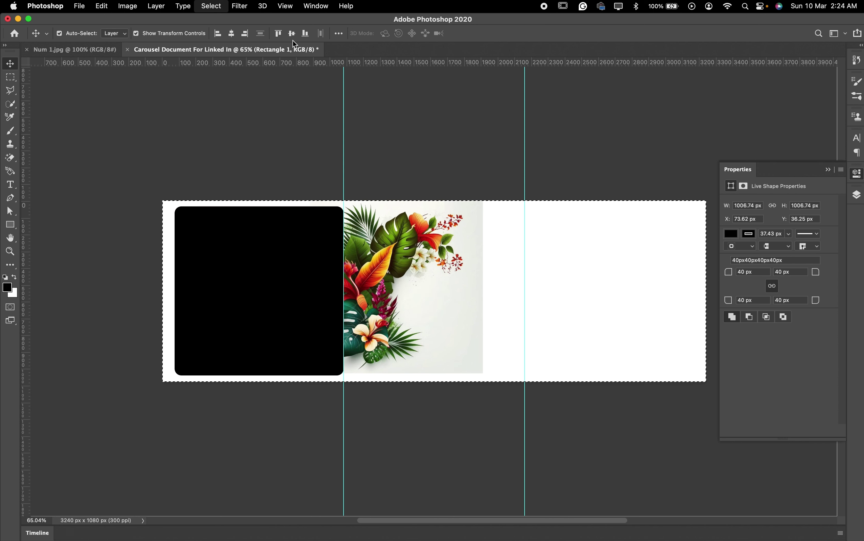
key(super)
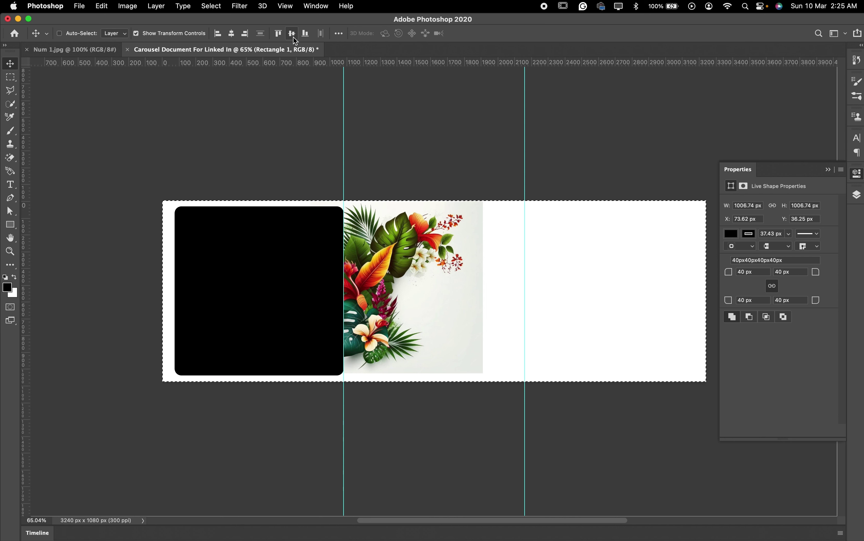
key(super+d)
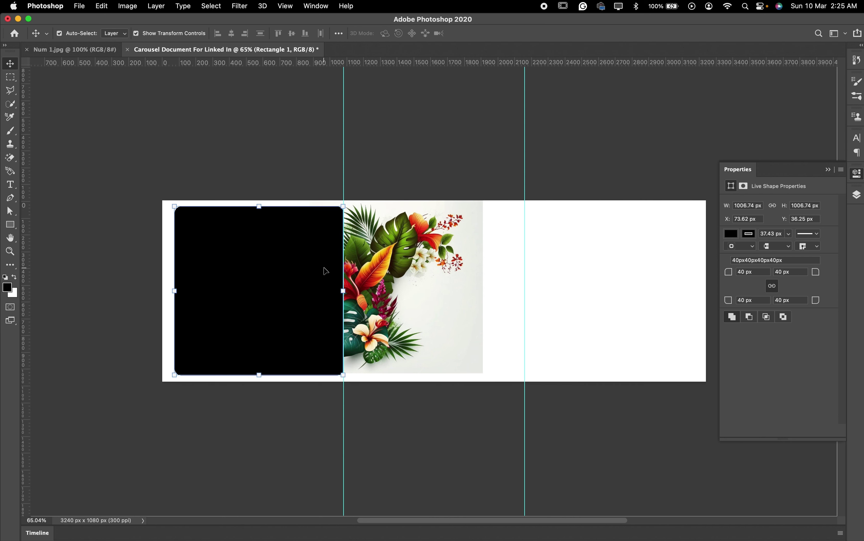
key(Left)
key(Left)
key(Left)
key(Left)
key(Left)
key(Left)
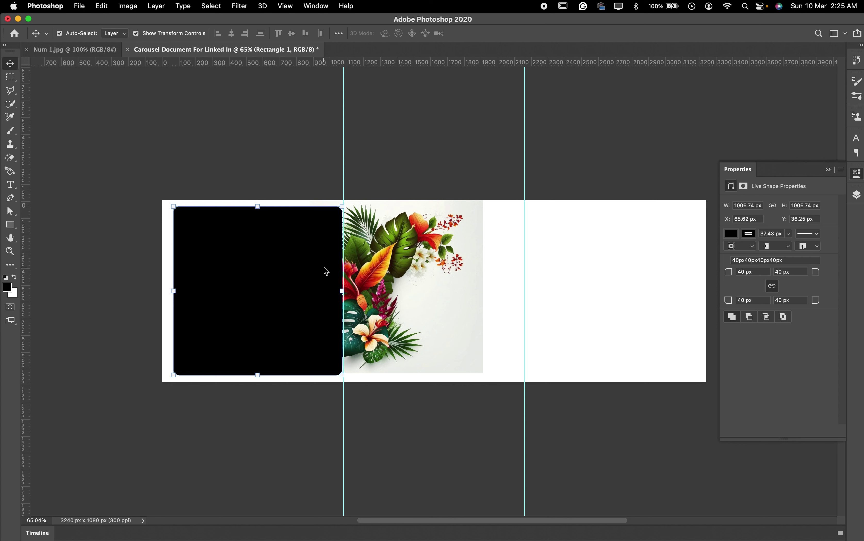
drag(324, 271, 318, 275)
key(Right)
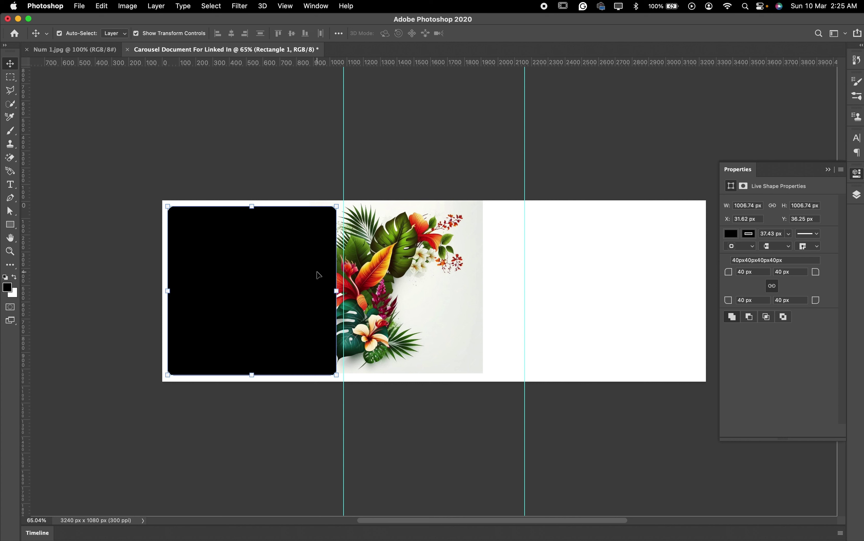
key(Right)
key(Right)
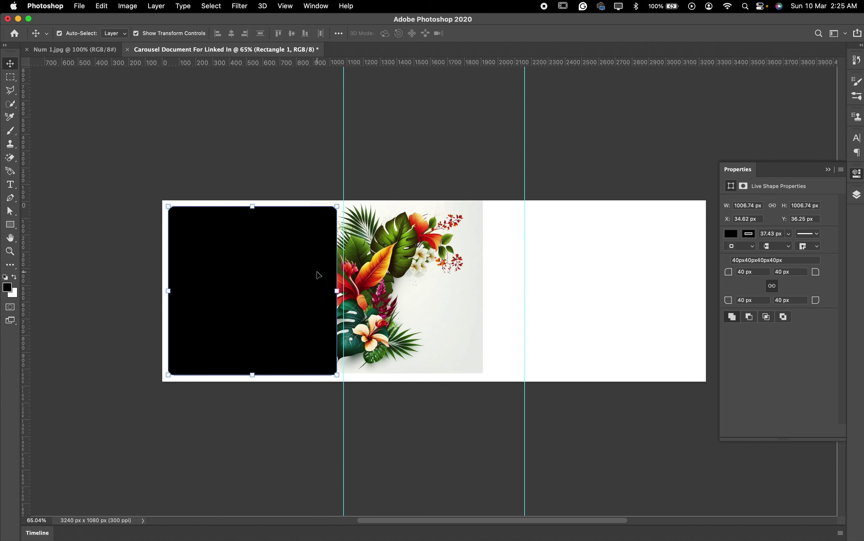
- Move Layer 1 above Rectangle 1 and clip the floral image into the rounded square
click(438, 277)
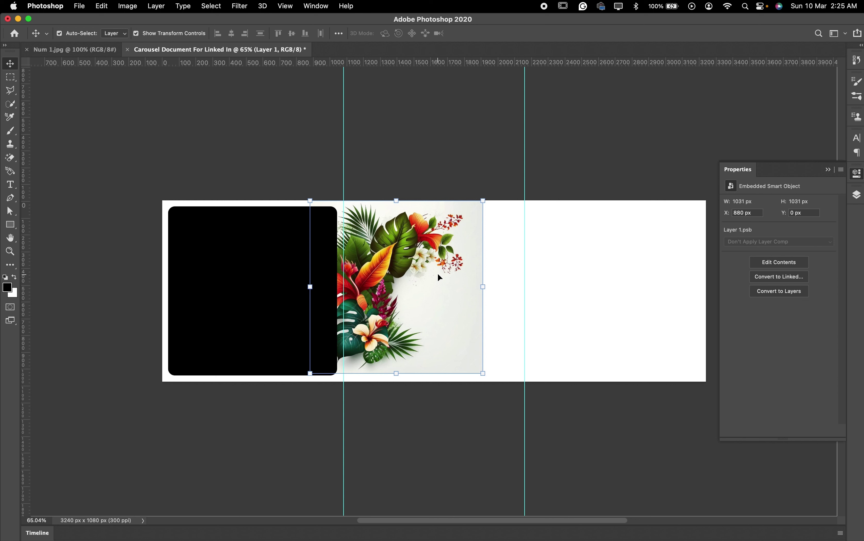
drag(422, 277, 299, 283)
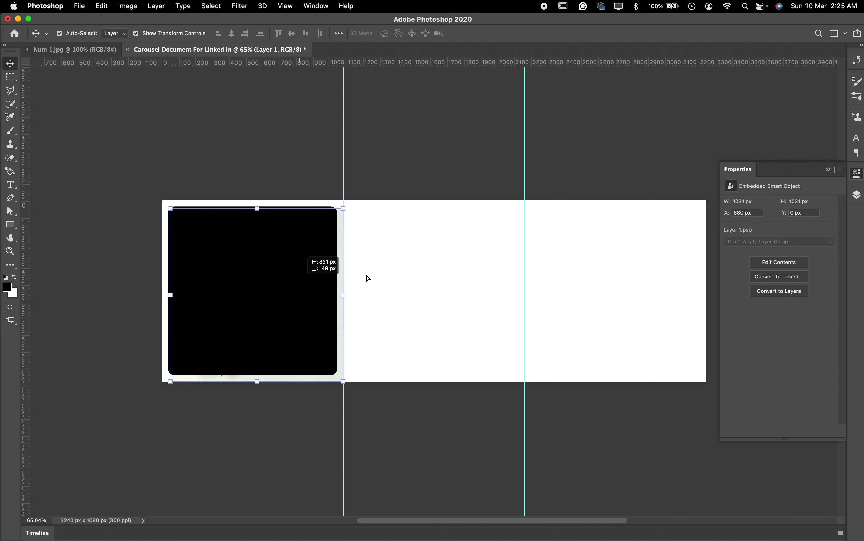
click(858, 195)
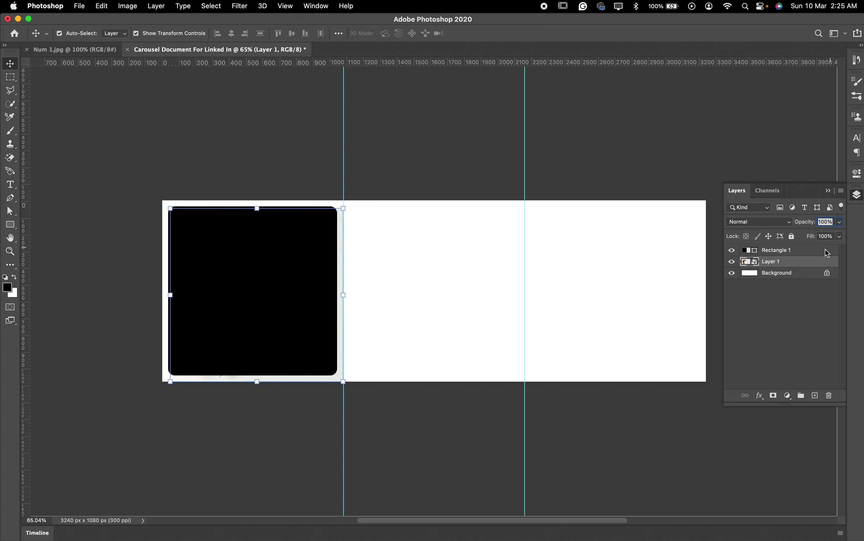
drag(803, 261, 798, 248)
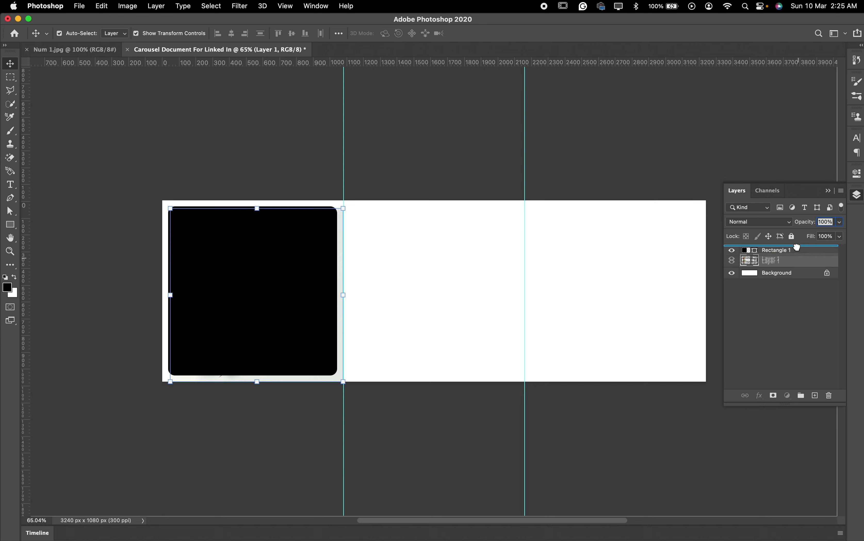
right_click(798, 253)
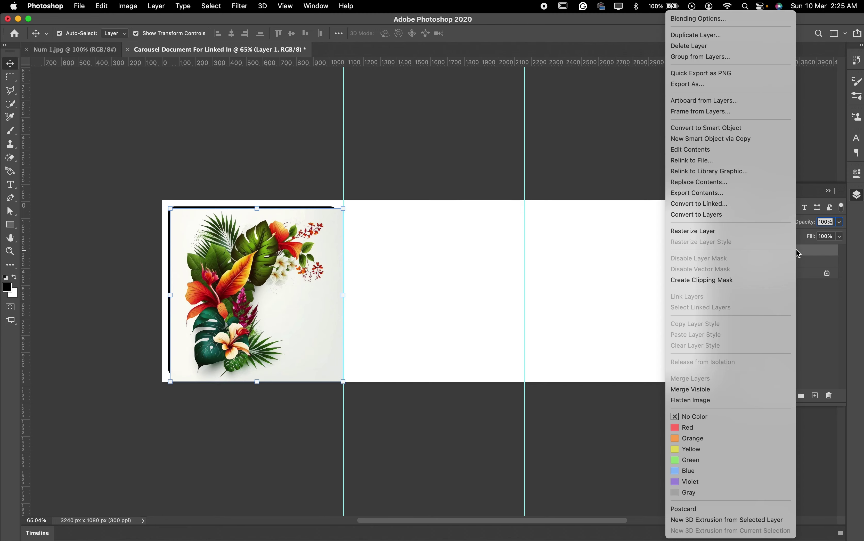
click(798, 254)
right_click(818, 254)
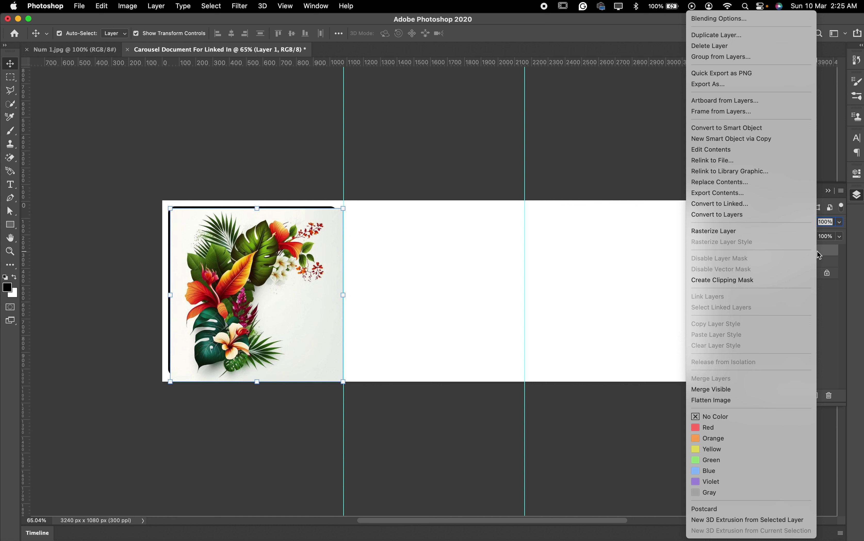
click(748, 280)
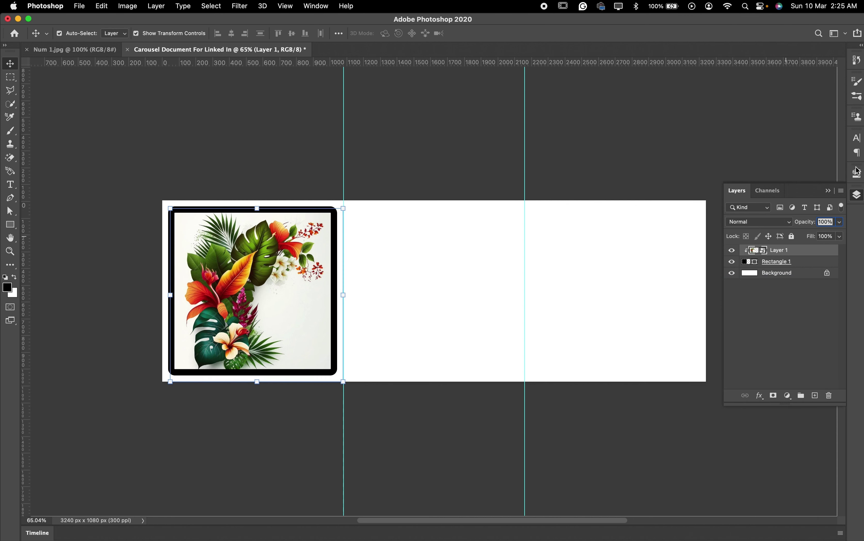
double_click(788, 265)
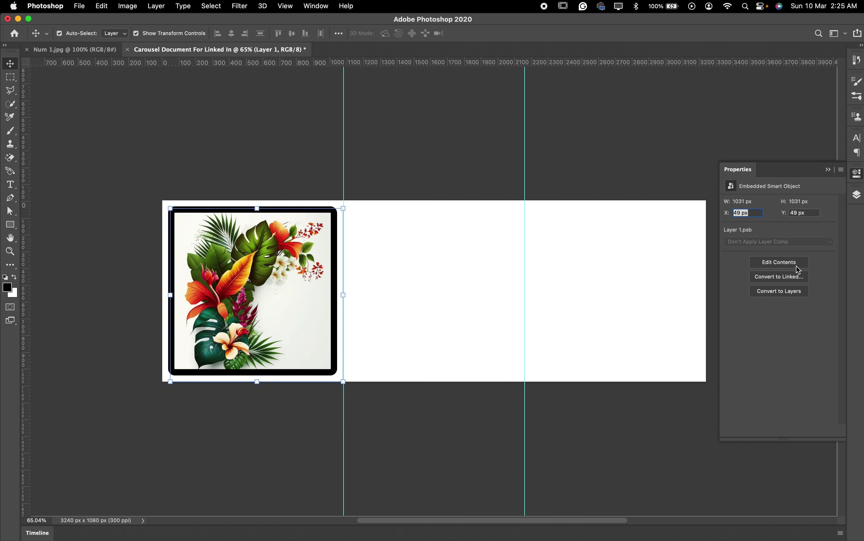
click(858, 196)
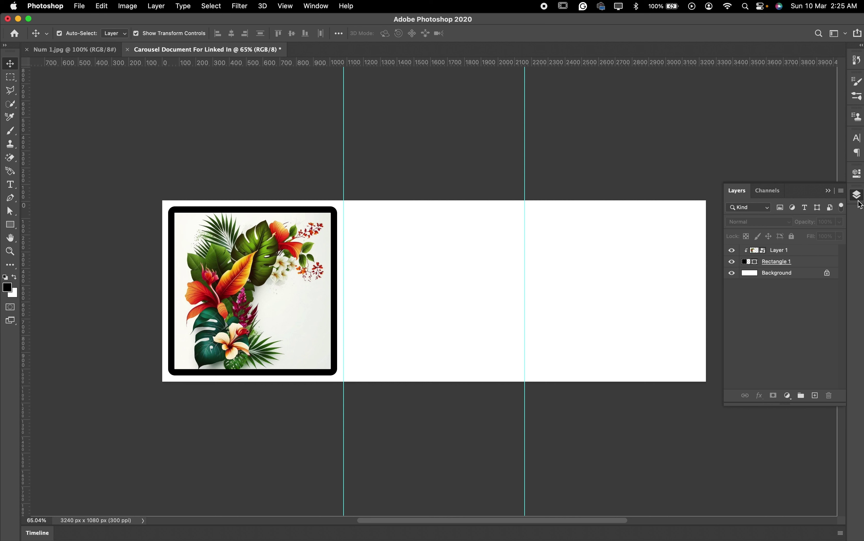
- Set Rectangle 1's stroke to No Color to remove the black border
click(859, 201)
click(858, 196)
click(807, 268)
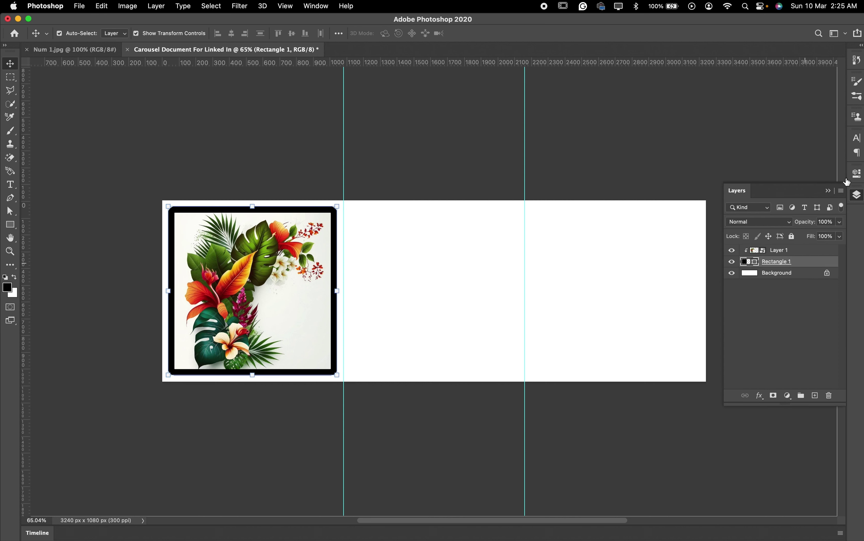
click(858, 174)
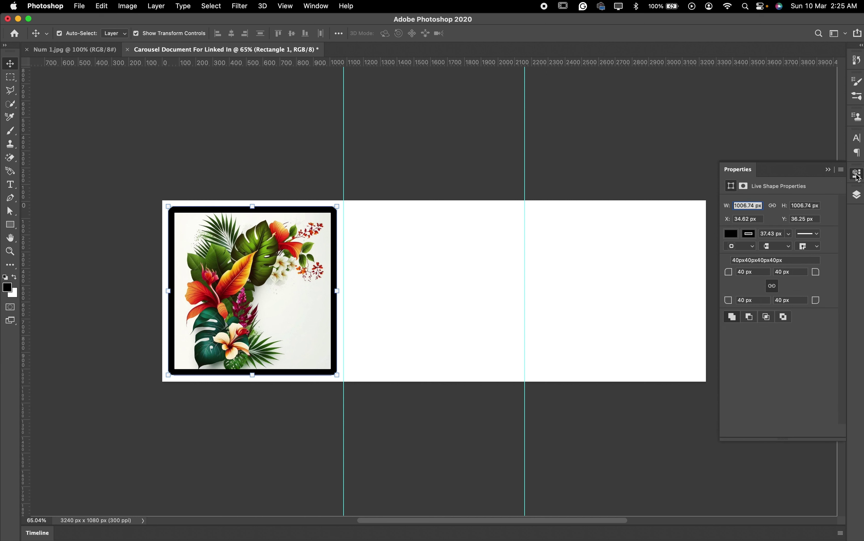
click(753, 235)
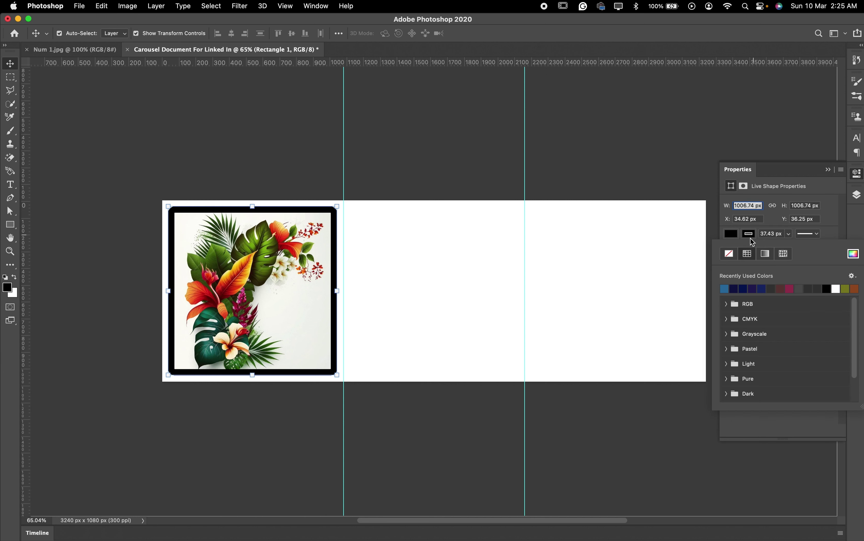
click(731, 254)
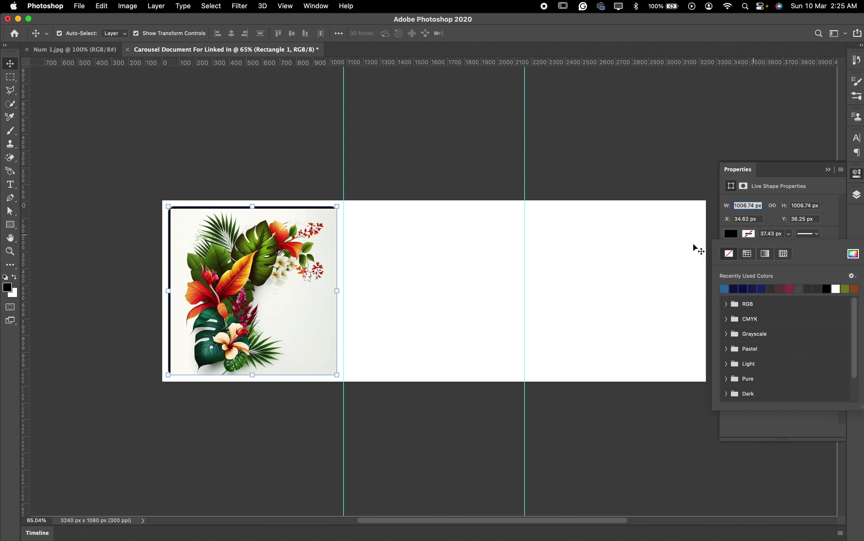
- Scale the floral image up to about 73%, filling the canvas height
click(250, 207)
click(254, 205)
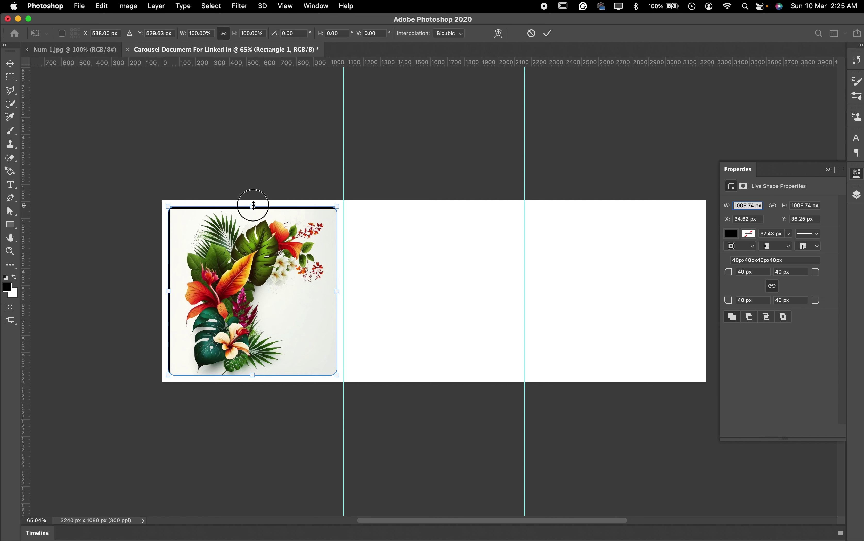
drag(253, 205, 255, 199)
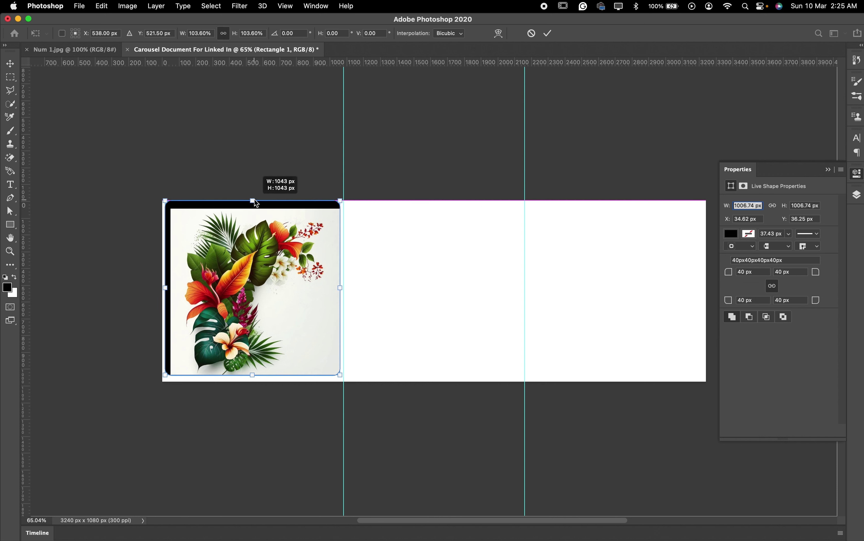
key(ctrl+z)
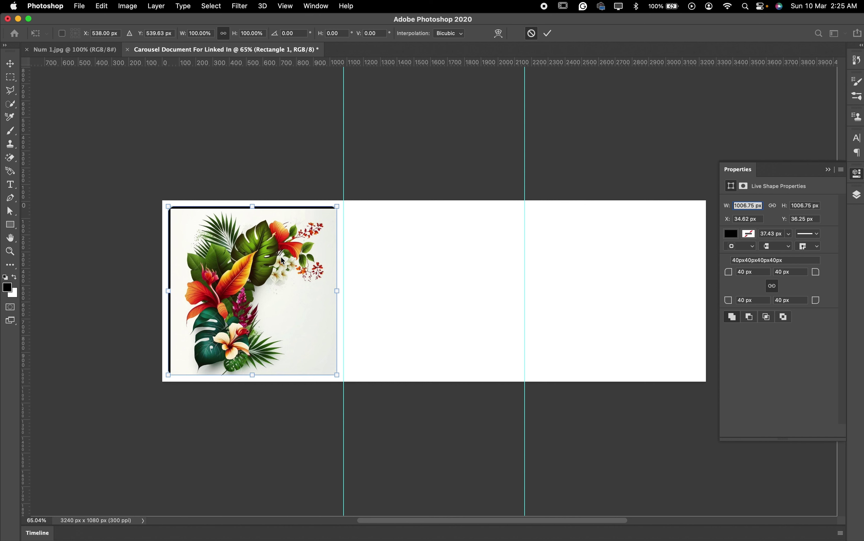
click(532, 36)
key(alt+bracketright)
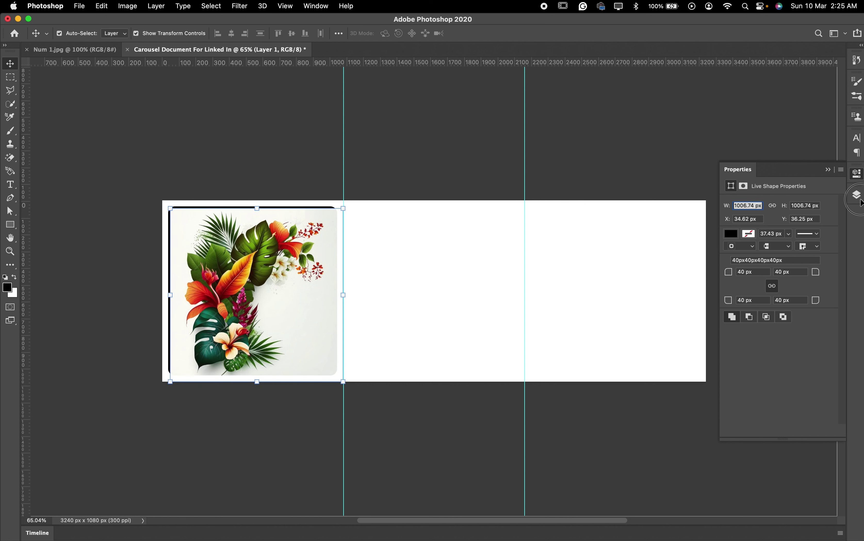
click(857, 195)
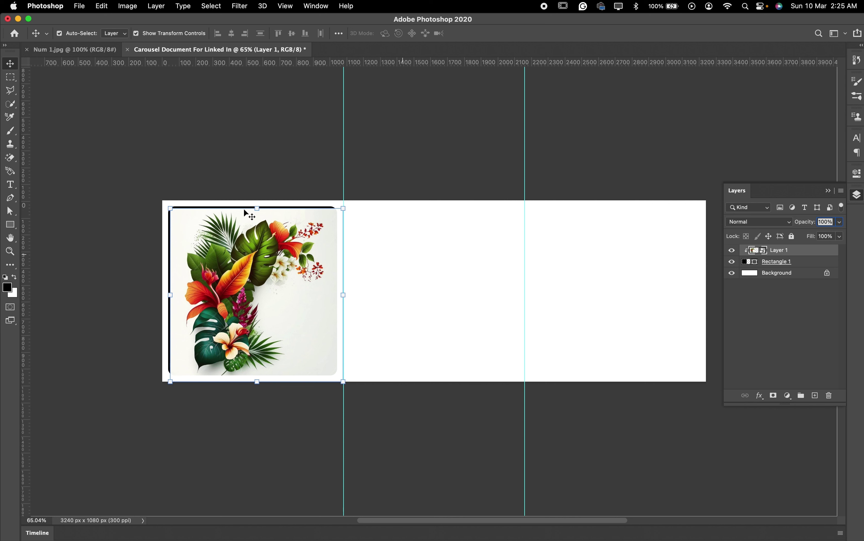
drag(257, 208, 256, 199)
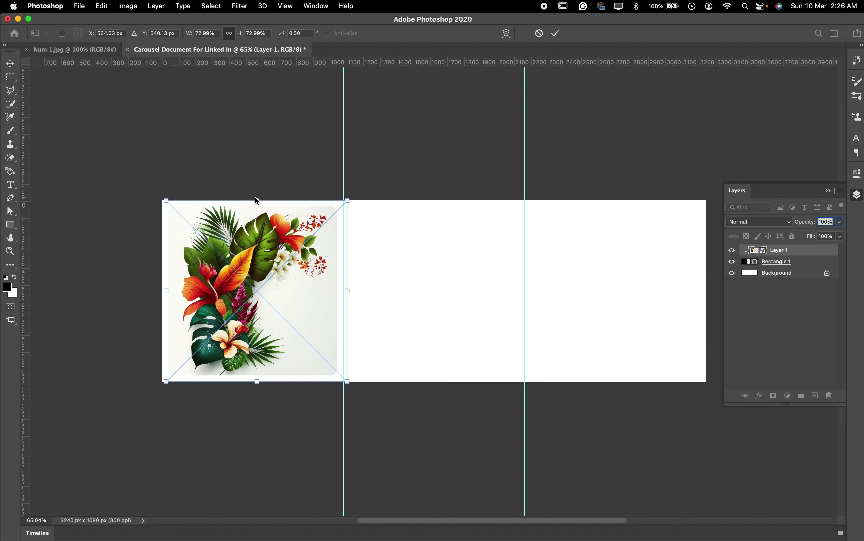
key(Return)
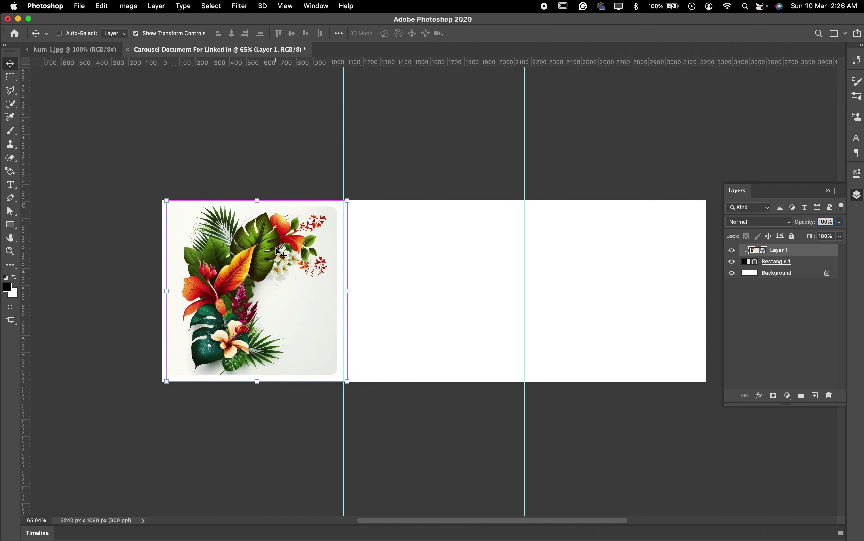
- Align the rounded rectangle's horizontal centre with the floral image
shift+click(802, 262)
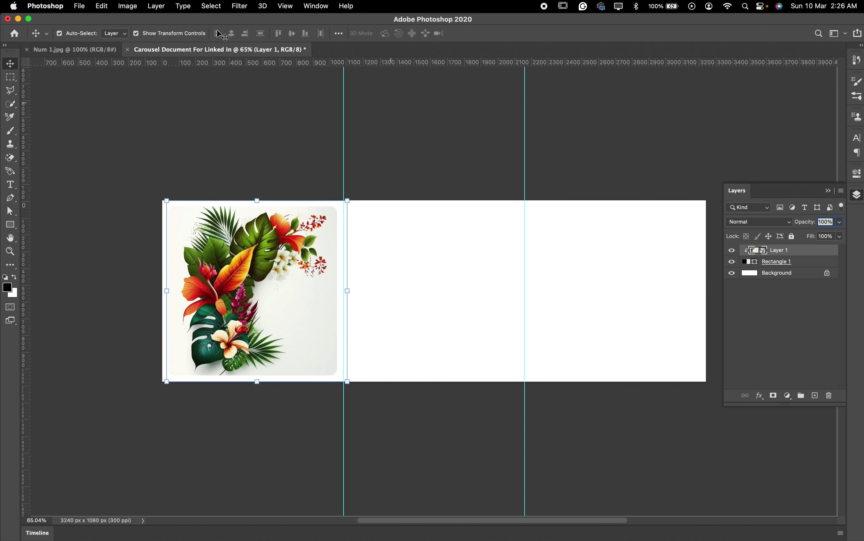
click(231, 34)
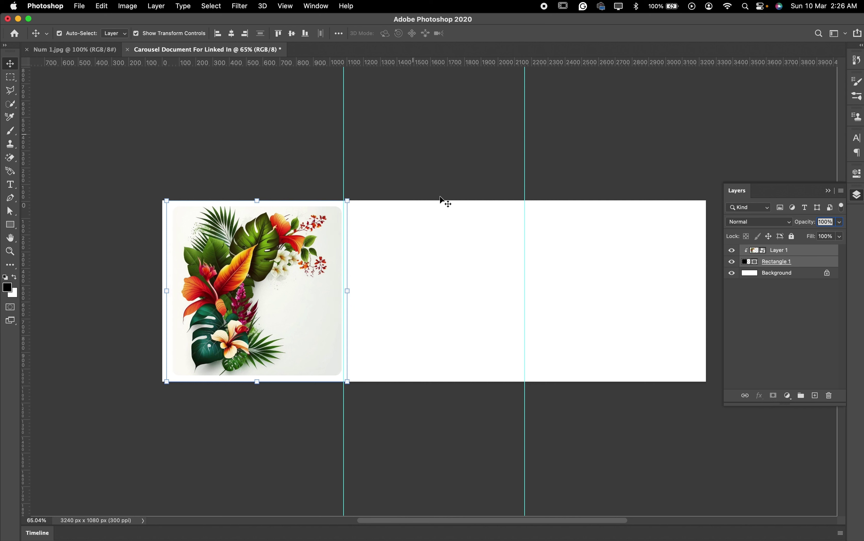
click(796, 275)
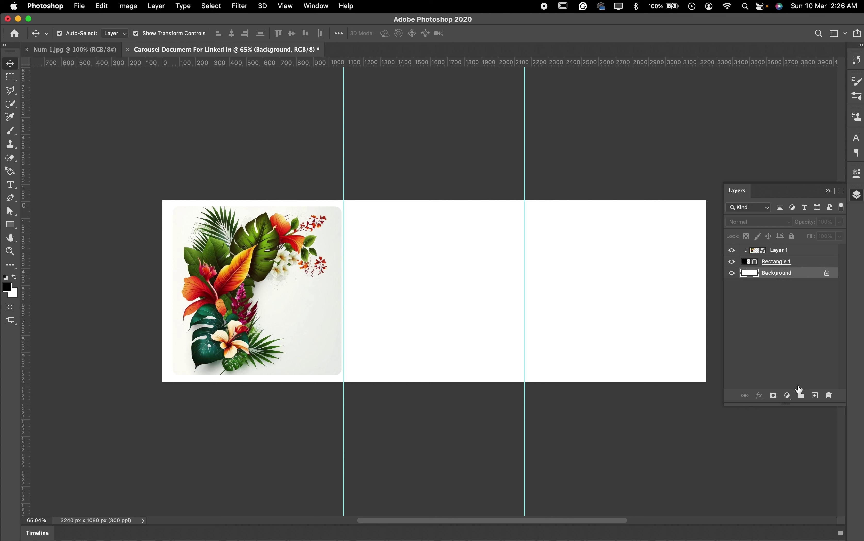
- Add a pale mint Solid Color fill layer (about #b9d4d0) above the Background
click(789, 394)
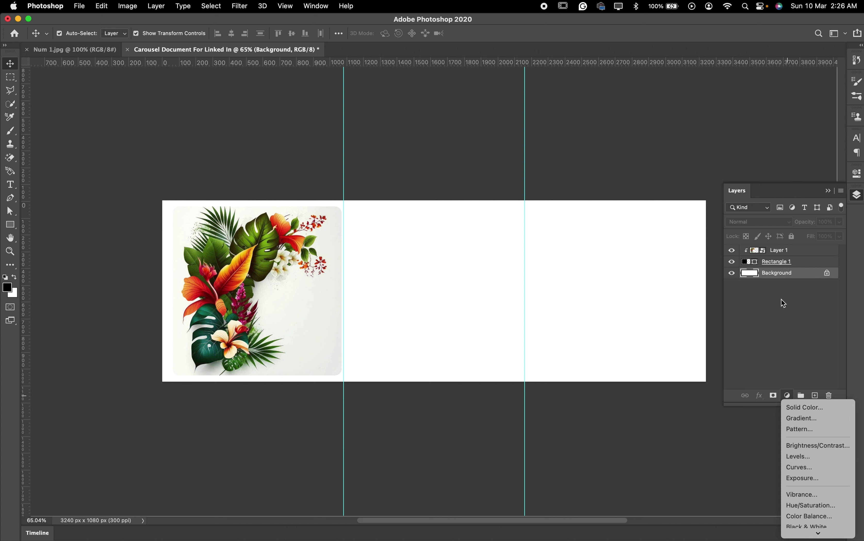
click(799, 407)
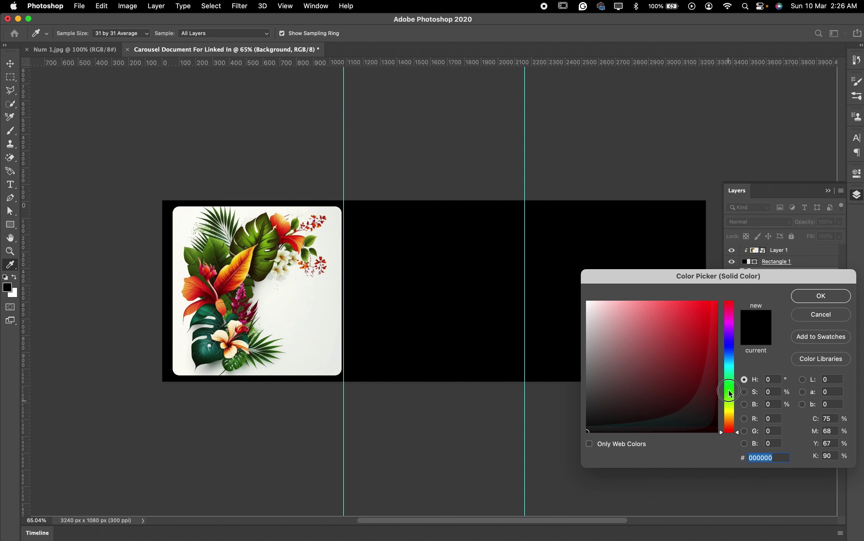
drag(731, 405, 731, 370)
click(599, 299)
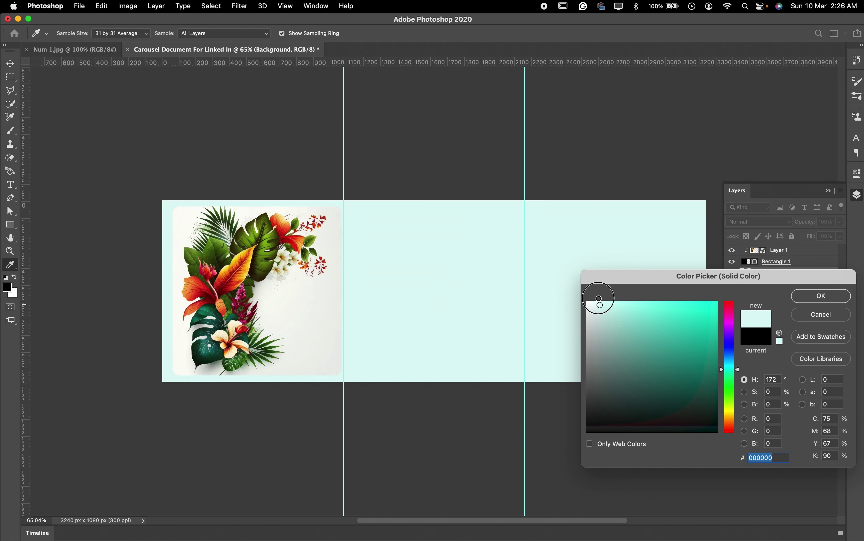
drag(599, 299, 599, 333)
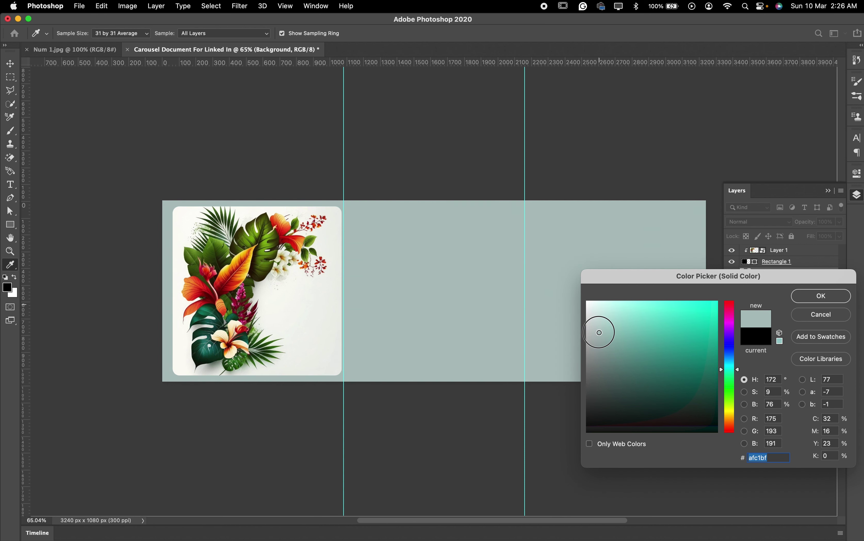
drag(600, 330, 603, 324)
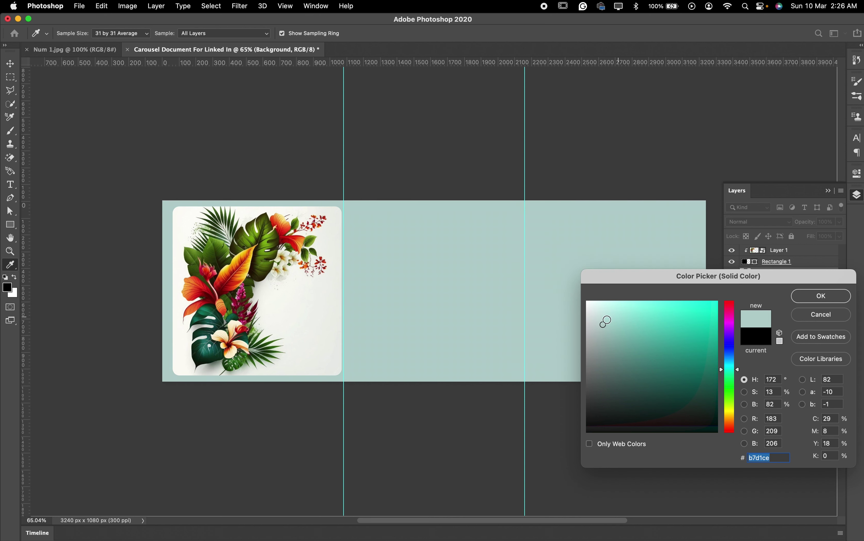
click(602, 319)
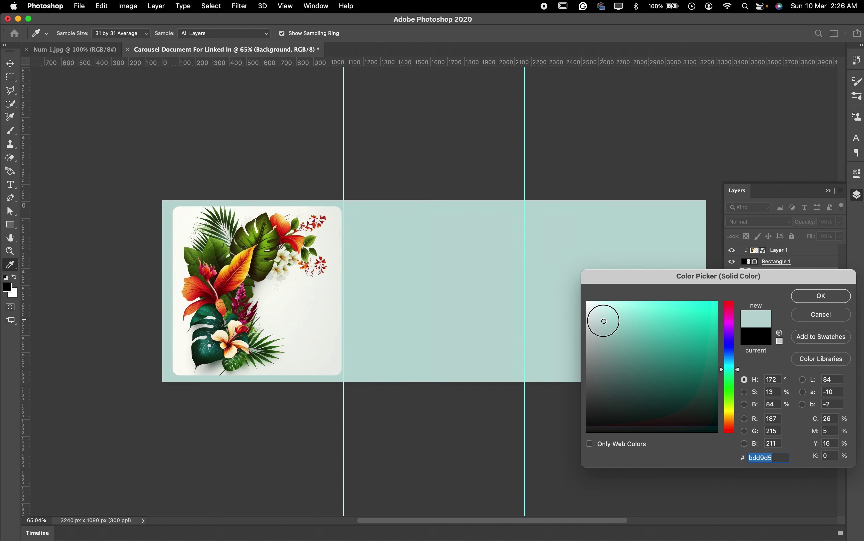
drag(602, 318, 604, 323)
click(802, 304)
key(v)
click(288, 293)
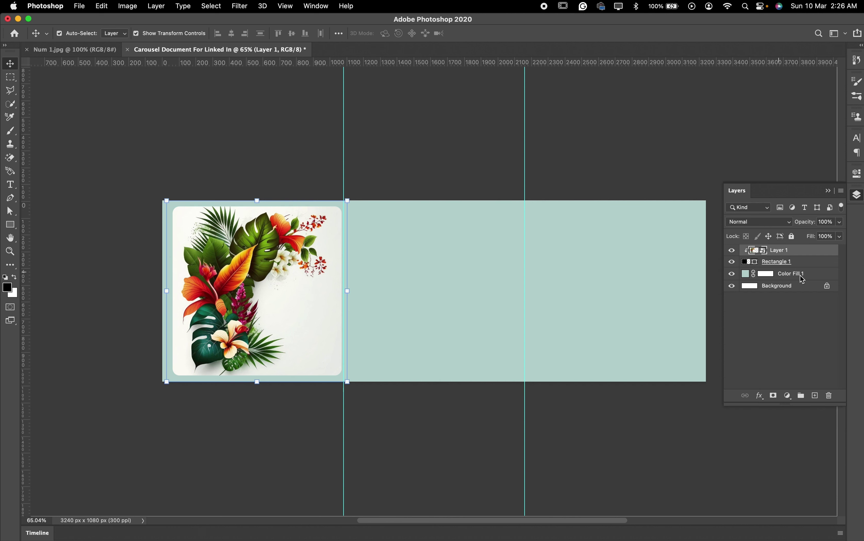
- Group the floral image and Rectangle 1 into Group 1
shift+click(811, 265)
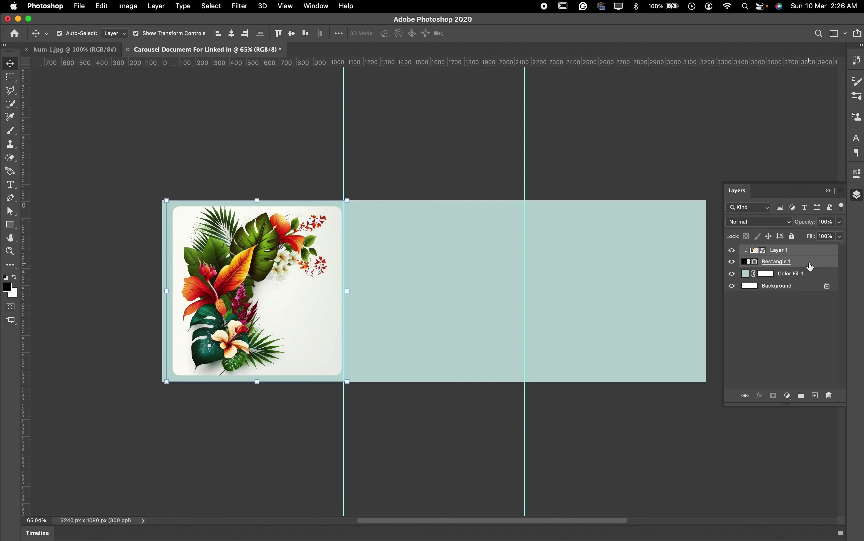
key(Left)
key(Left)
key(Left)
key(Left)
key(Left)
key(Left)
key(Left)
key(Left)
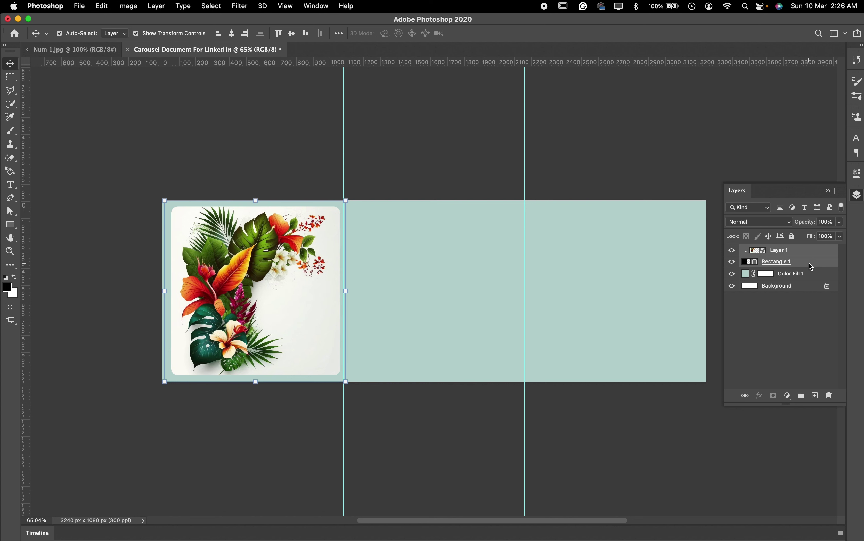
key(Left)
key(Left)
key(Left)
key(Left)
key(Left)
key(Left)
key(Left)
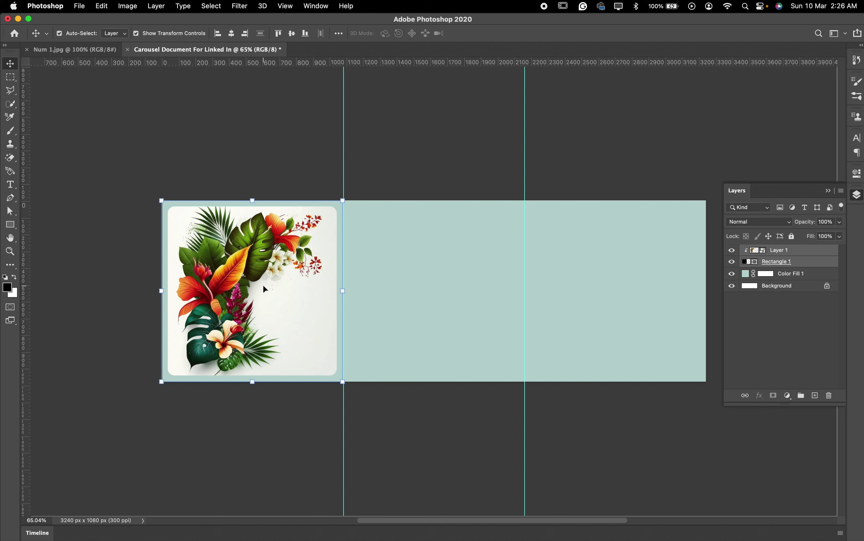
key(super+g)
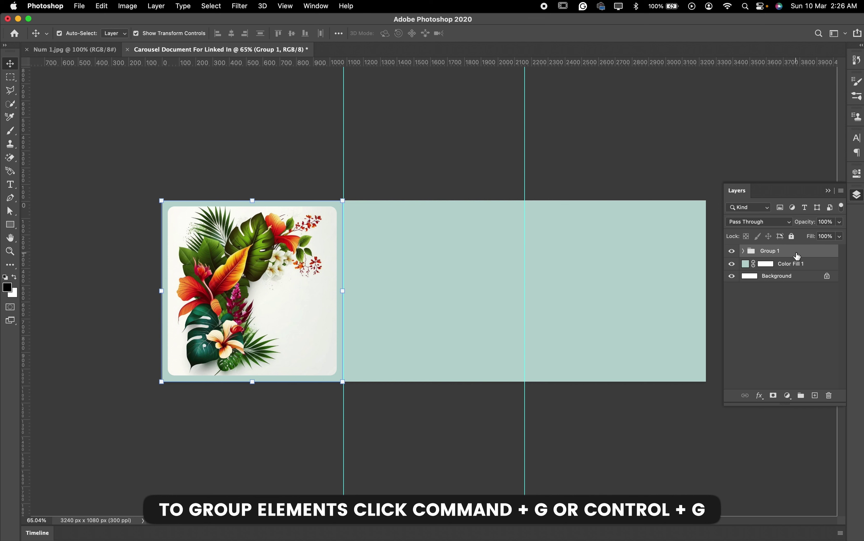
- Undo the stray panel copy, set Auto-Select to Group, and collapse Group 1
click(288, 293)
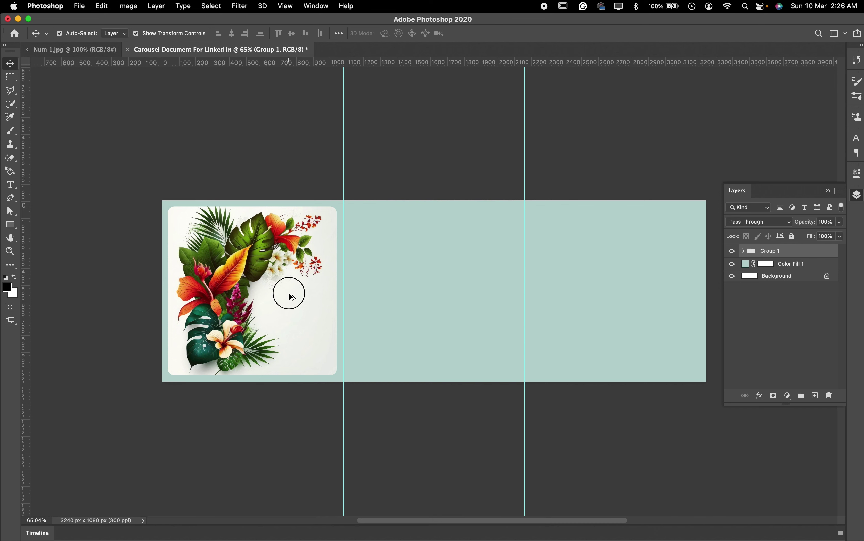
drag(289, 293, 393, 298)
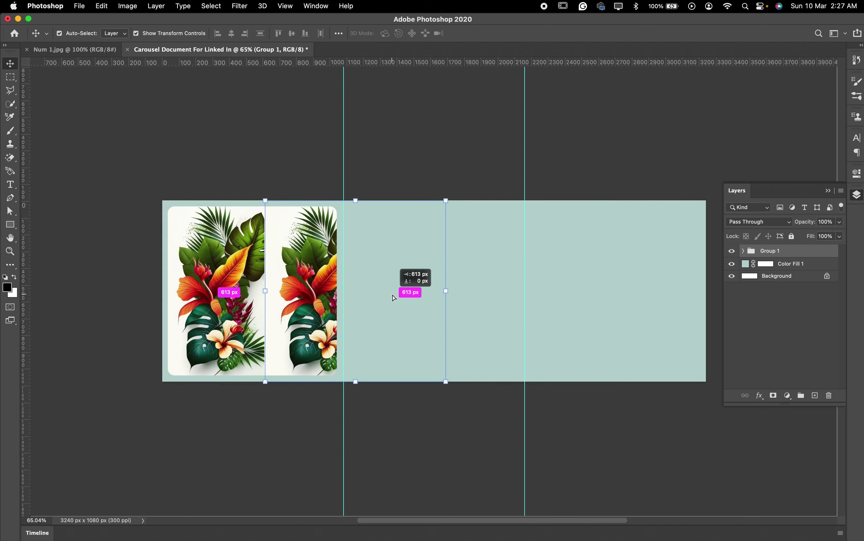
key(ctrl+z)
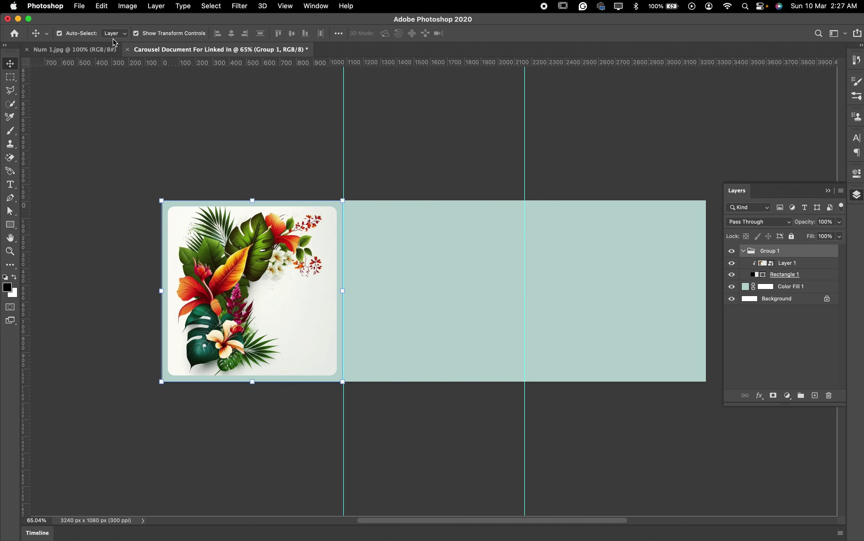
click(114, 36)
click(114, 24)
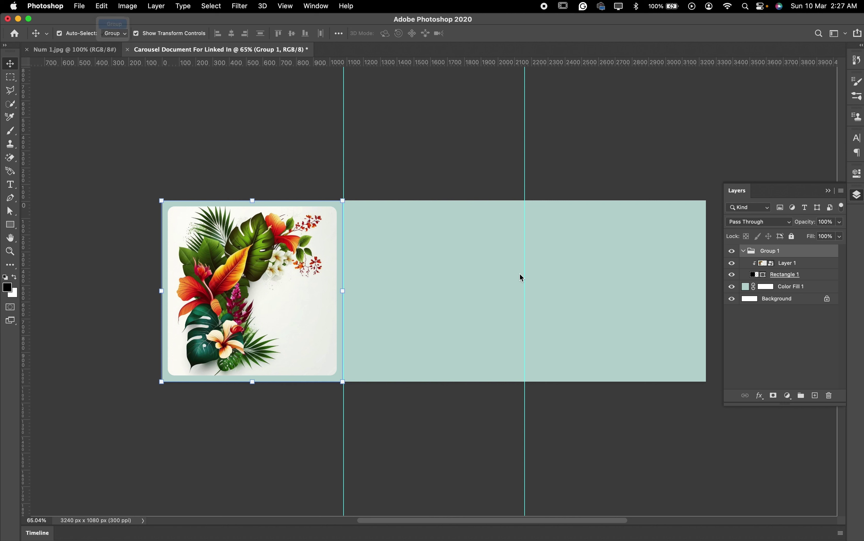
click(744, 252)
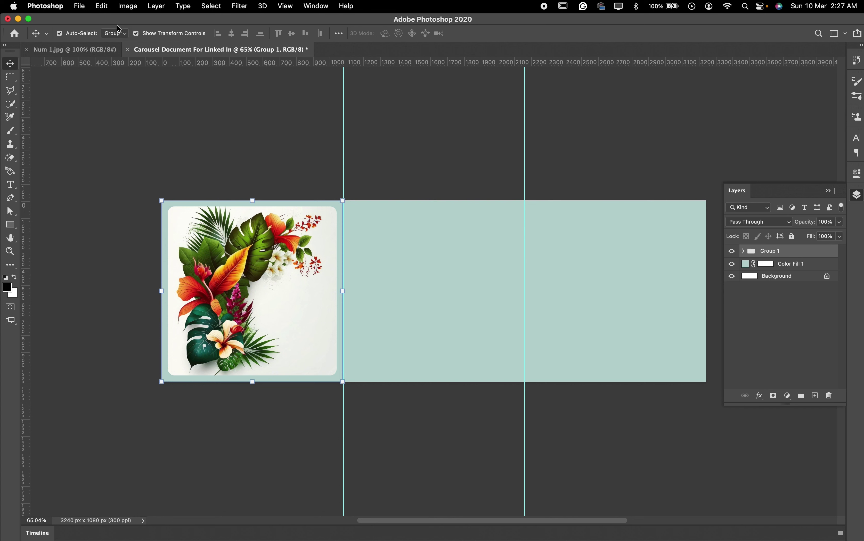
- Option-drag Group 1 right twice, creating Group 1 copy and copy 2 in slides two and three
click(118, 38)
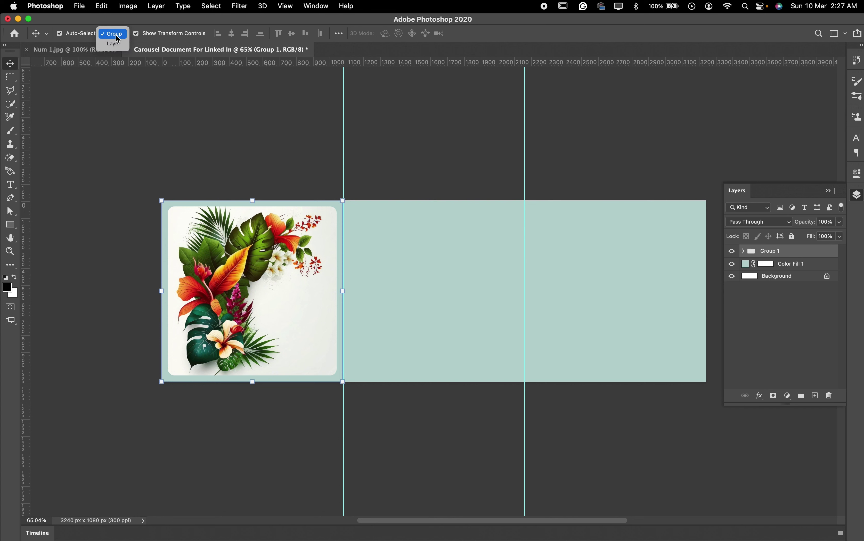
click(118, 36)
click(262, 268)
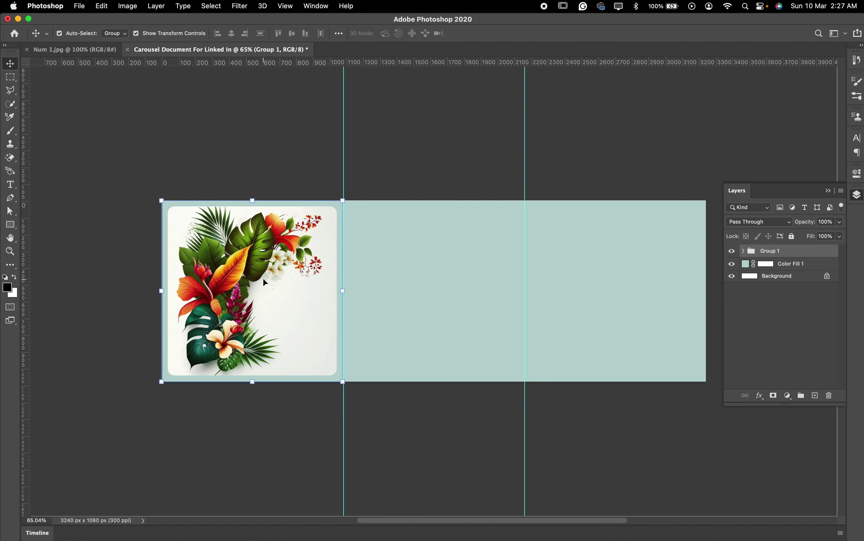
drag(264, 283, 444, 293)
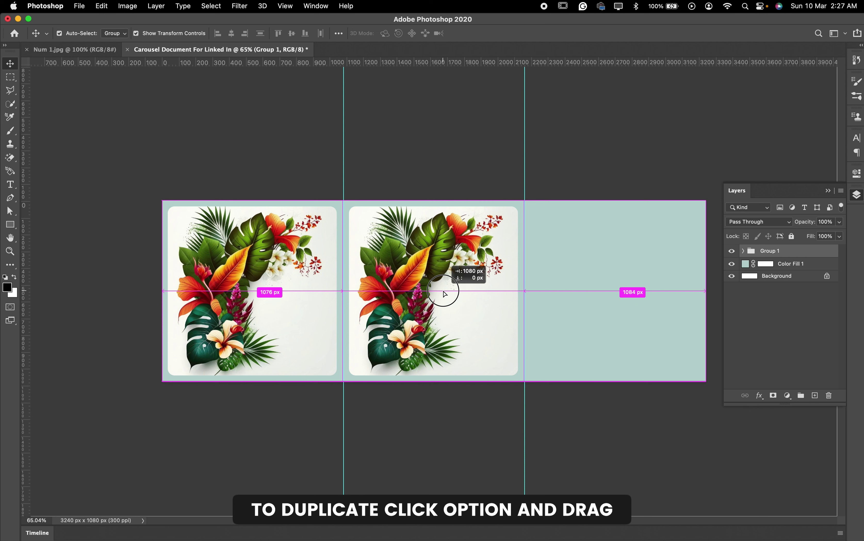
drag(444, 294, 619, 300)
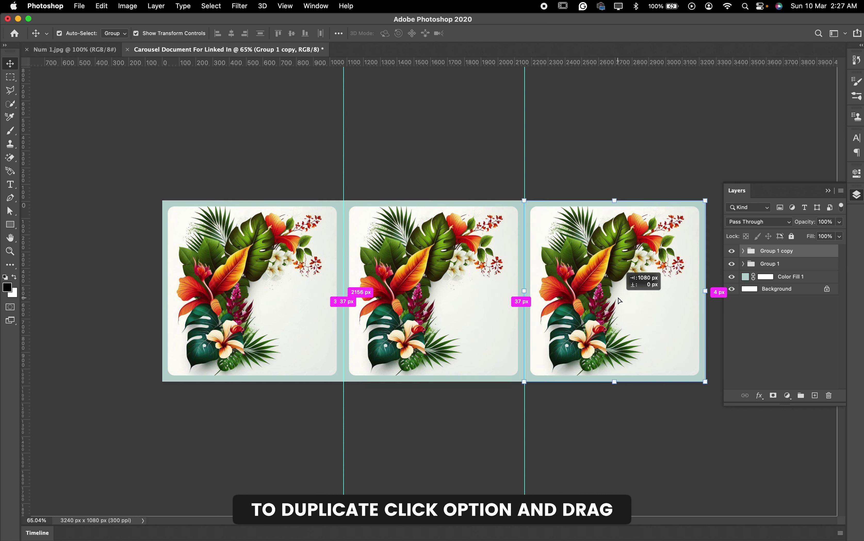
click(603, 165)
key(super)
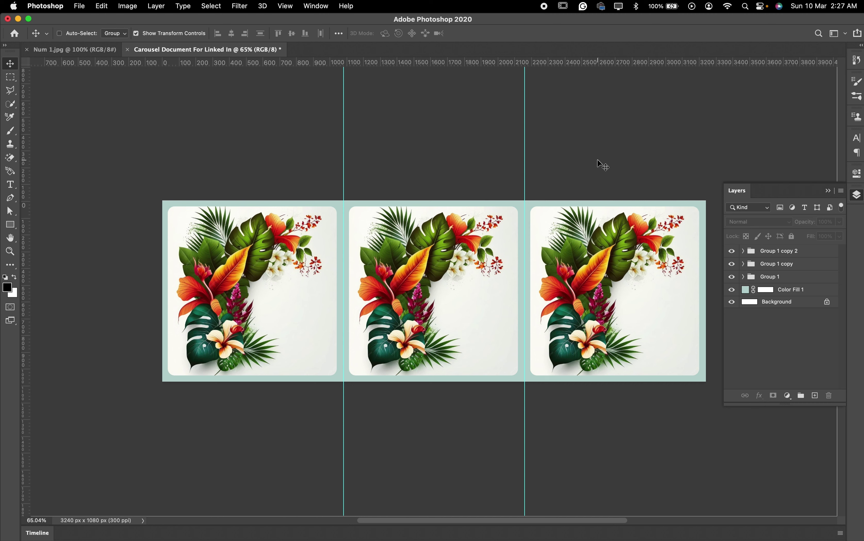
key(super+equal)
key(super+equal)
- Zoom out to the whole canvas, close the Layers panel, and bring up Save As
key(super+minus)
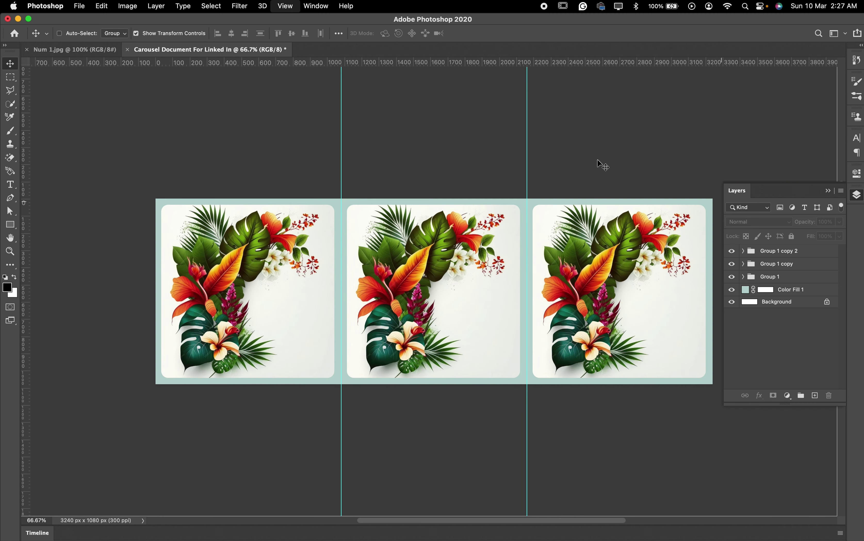
key(super+minus)
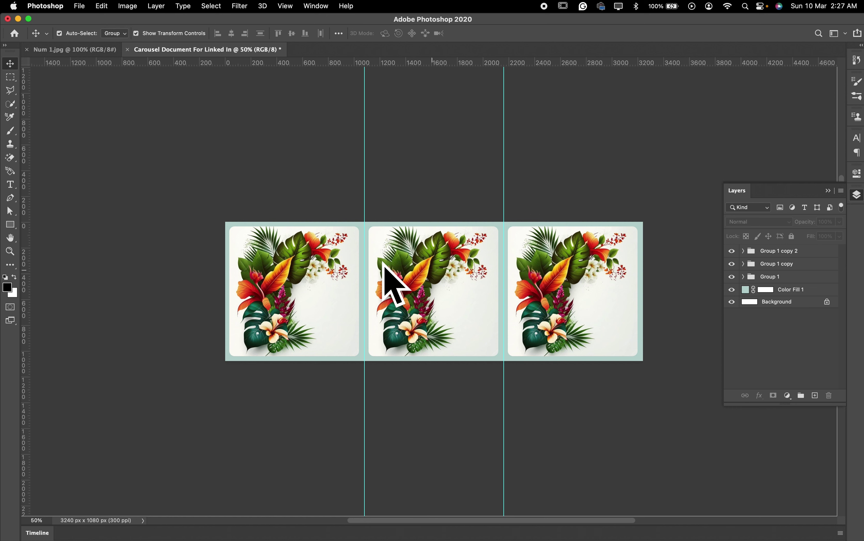
scroll(439, 295, up, 2)
scroll(438, 294, up, 3)
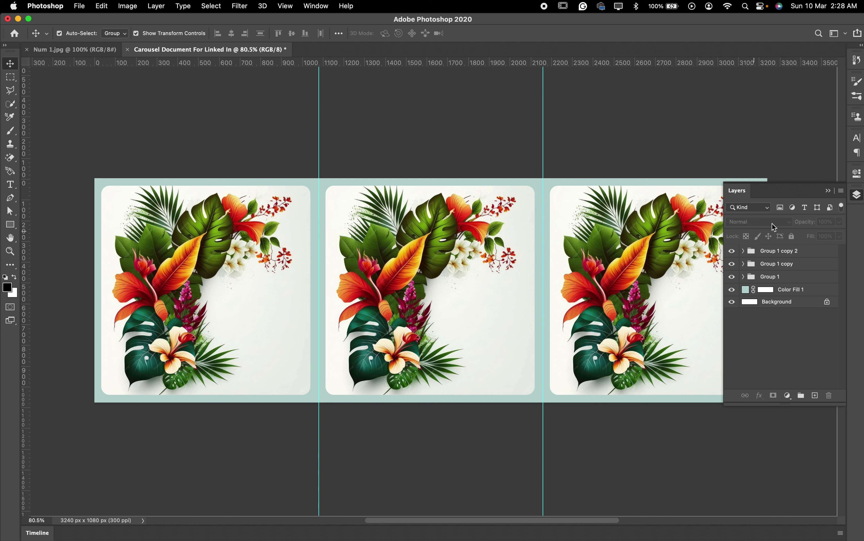
click(829, 192)
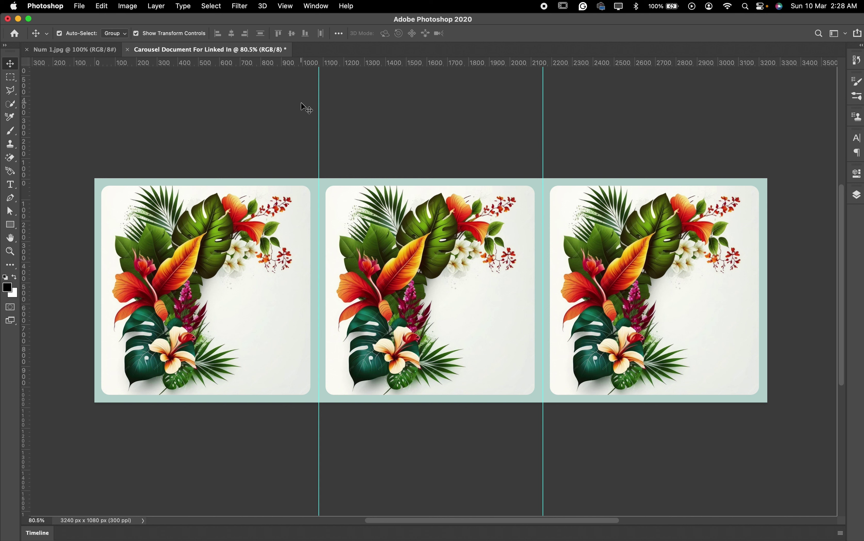
key(super+s)
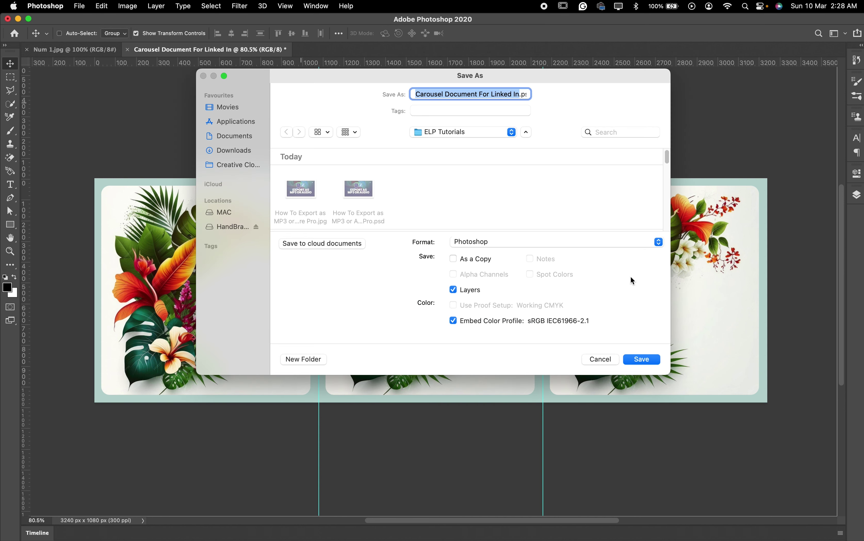
- Save the layered file as 'Carousel Document For Linked In.psd', keeping Maximize Compatibility on
click(647, 360)
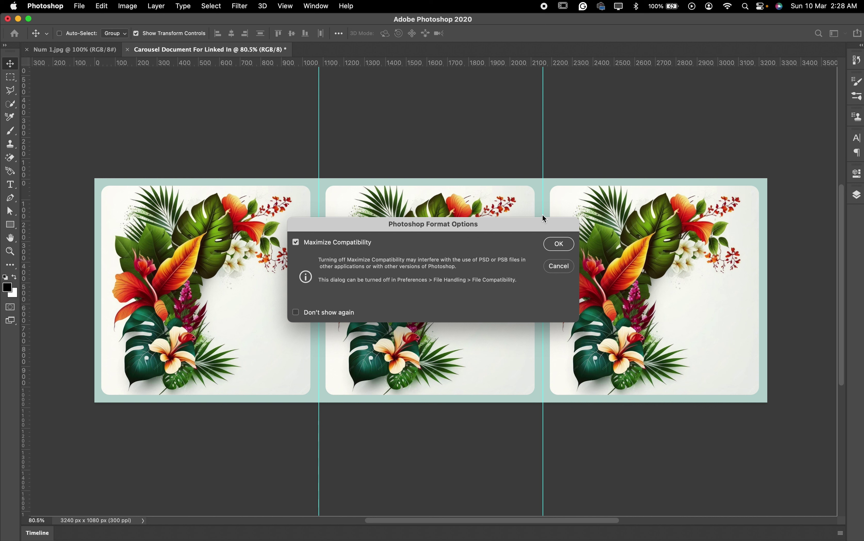
click(553, 246)
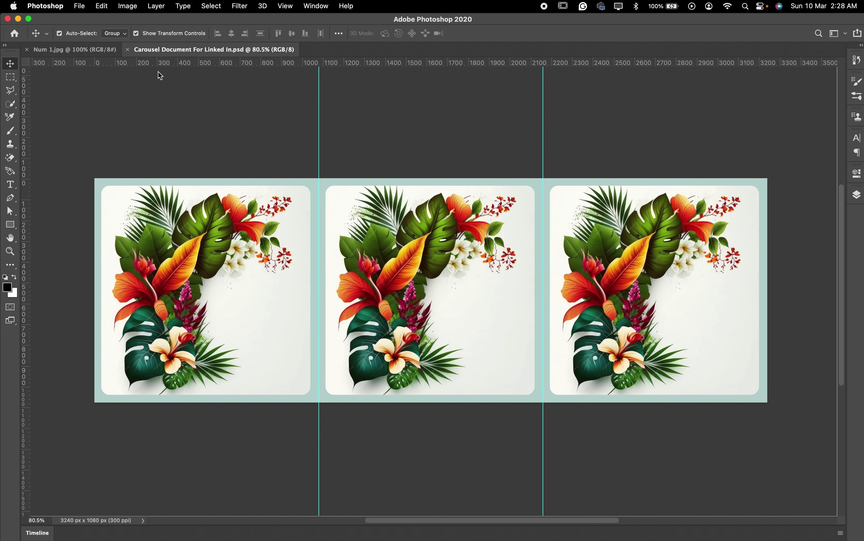
click(79, 7)
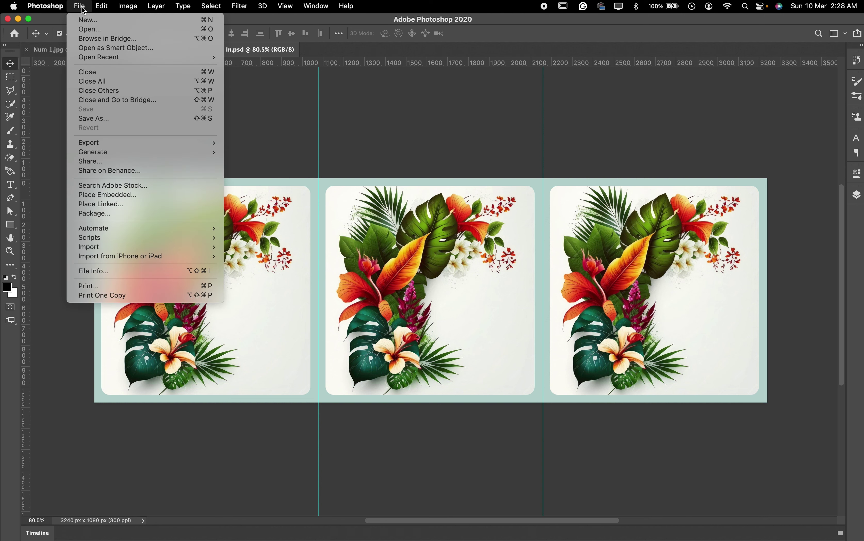
click(82, 8)
click(82, 8)
mouse_move(88, 142)
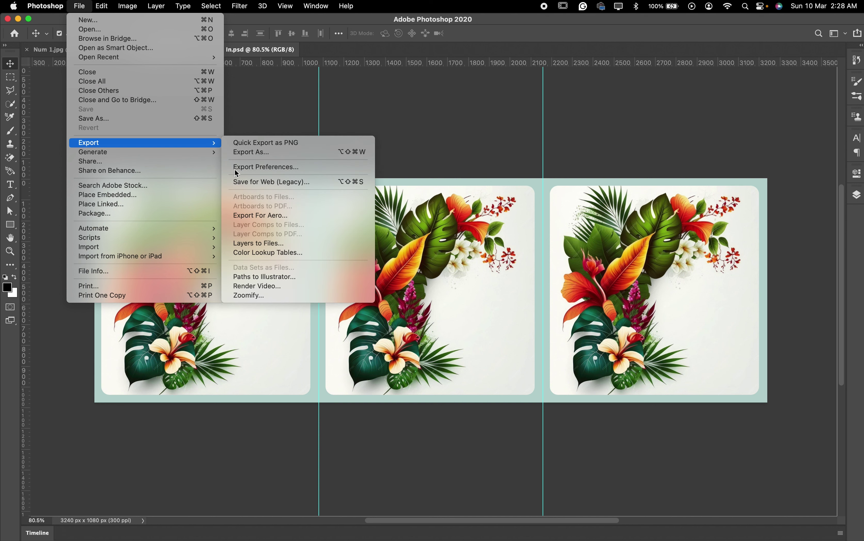
click(265, 154)
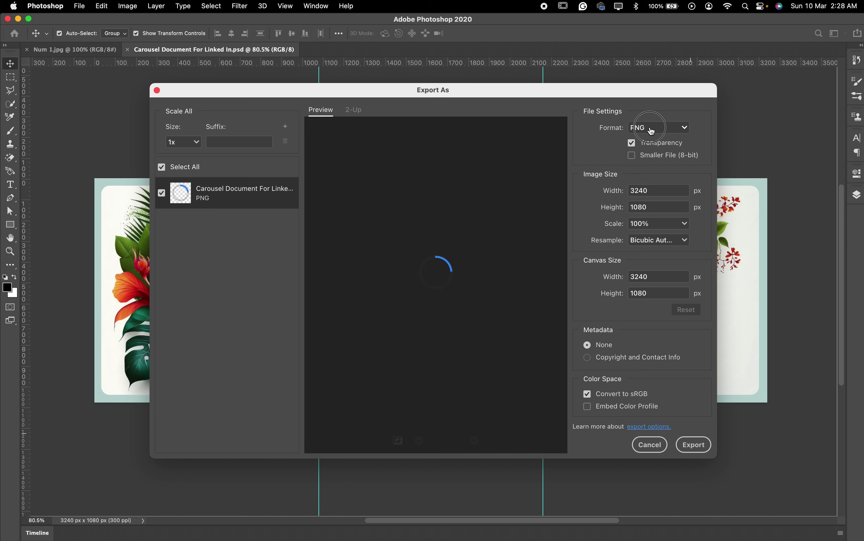
click(652, 129)
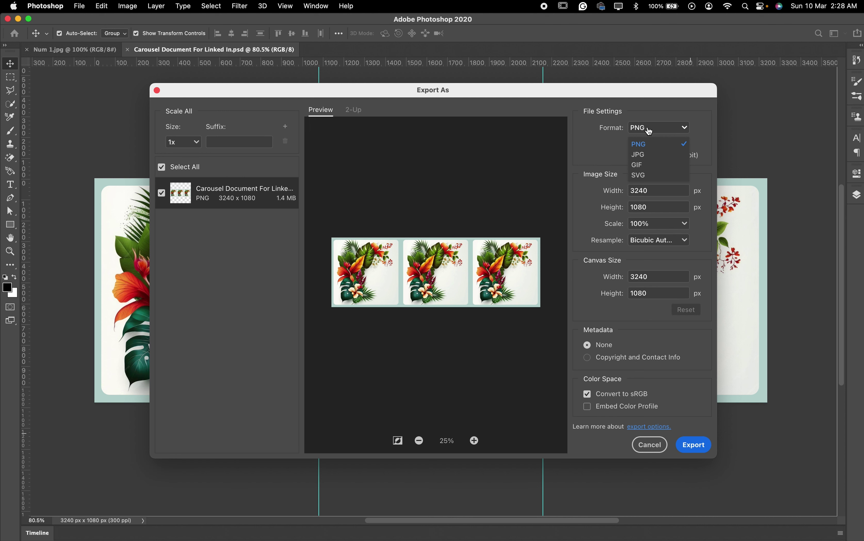
click(650, 444)
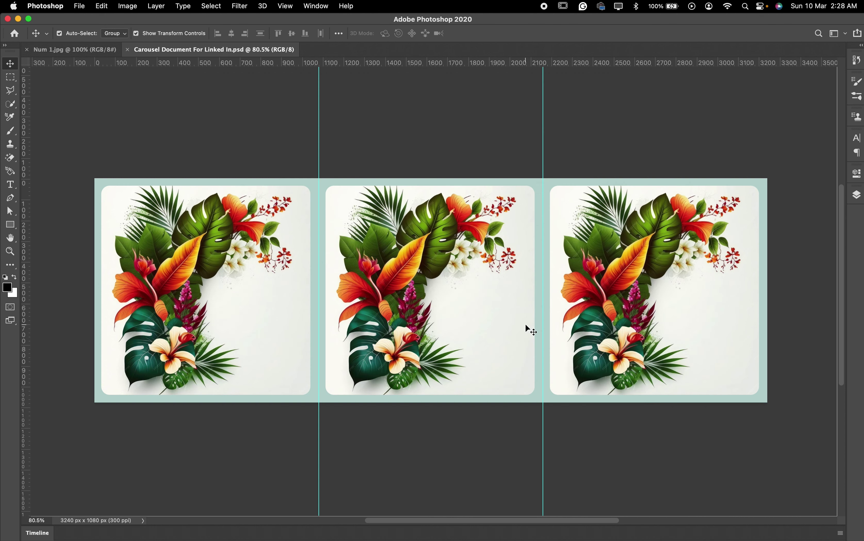
- Save a copy of the carousel with the format set to Photoshop PDF
key(super)
key(super+shift+s)
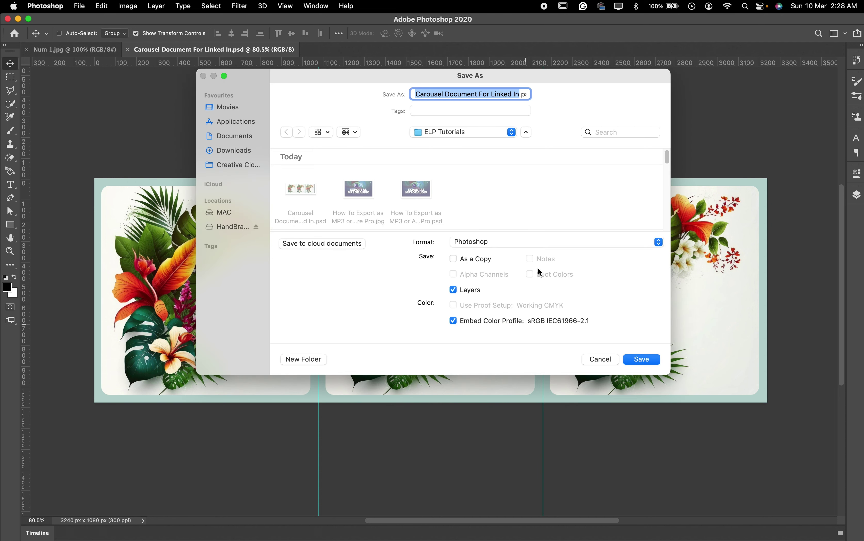
click(483, 242)
click(485, 243)
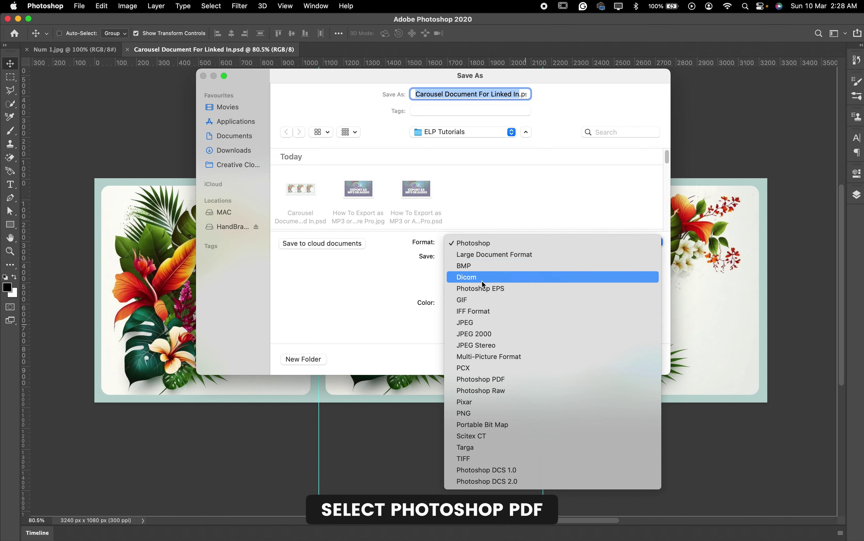
click(498, 381)
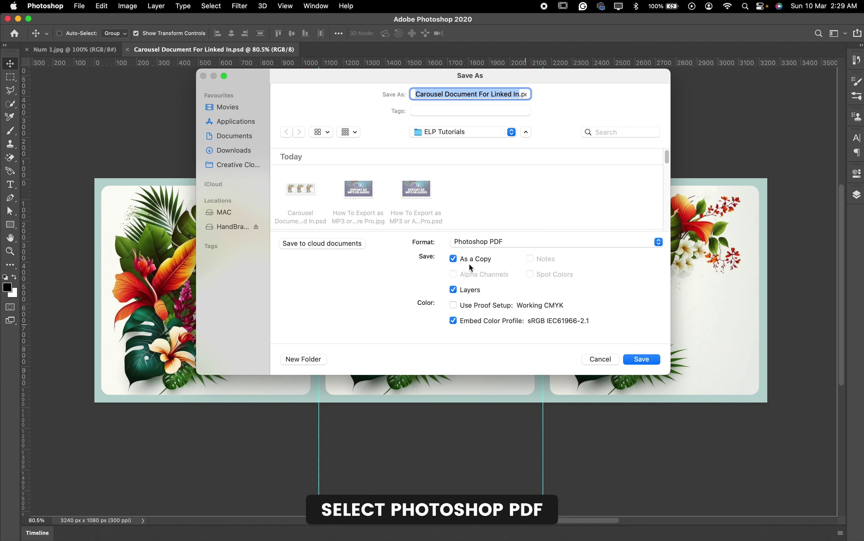
click(644, 361)
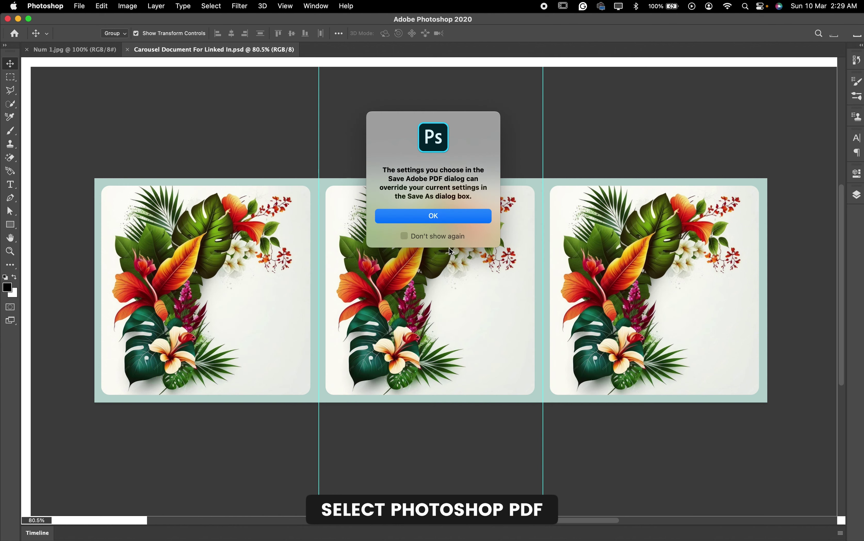
- Write the PDF with Embed Page Thumbnails on and Preserve Photoshop Editing Capabilities off
click(446, 216)
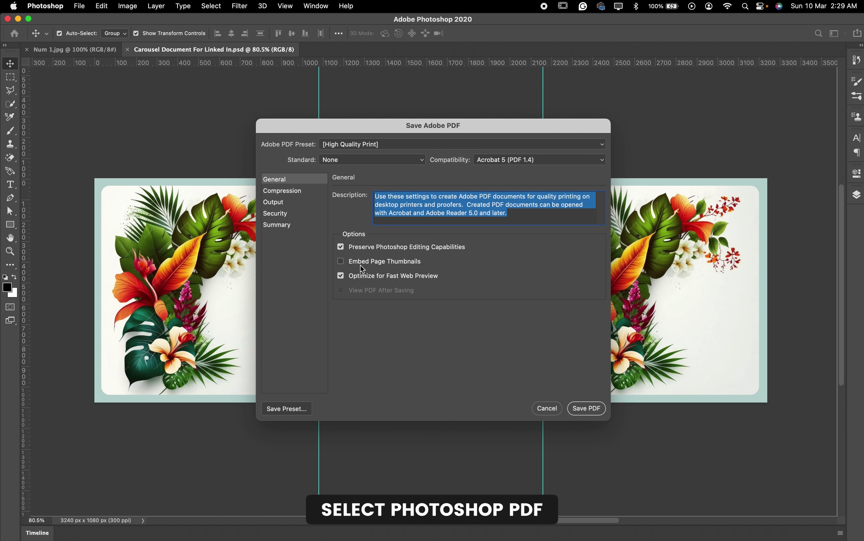
click(341, 264)
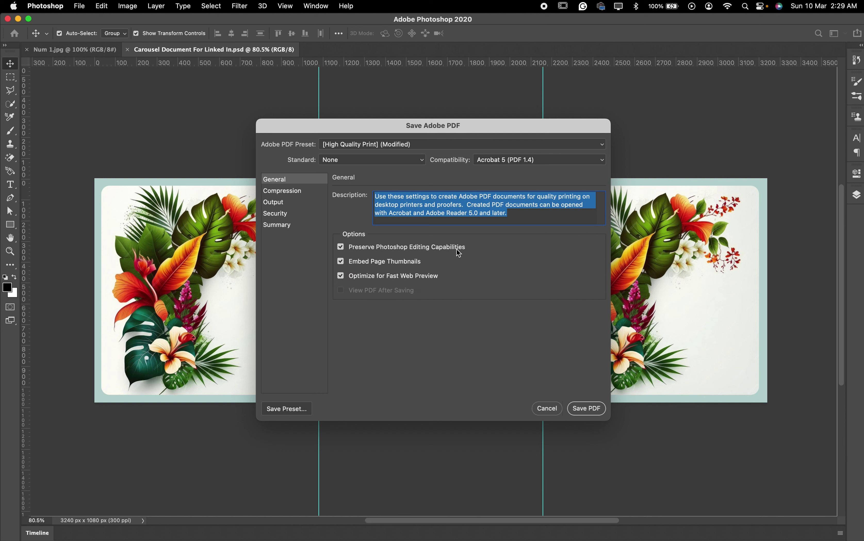
click(342, 249)
click(598, 416)
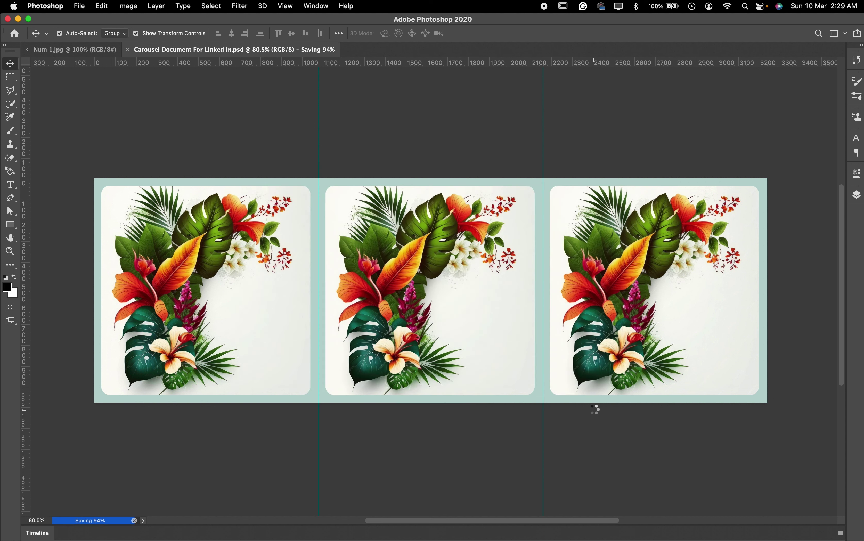